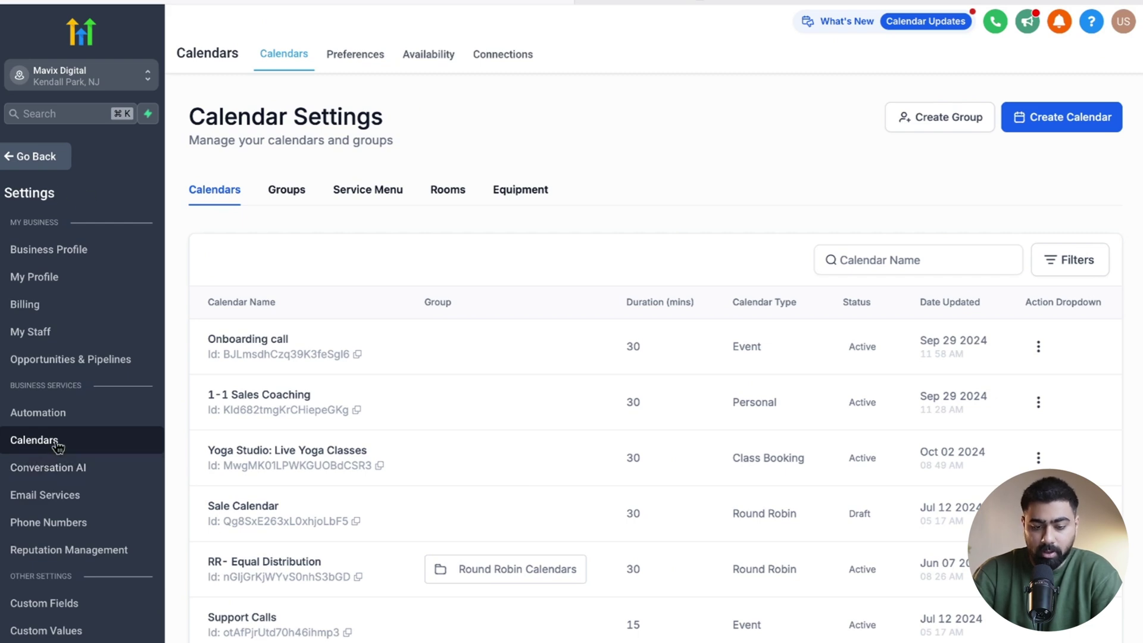
Step: Start a new Class Booking calendar and paste in the live yoga classes calendar name
{"action": "left_click", "coordinate": [1057, 120]}
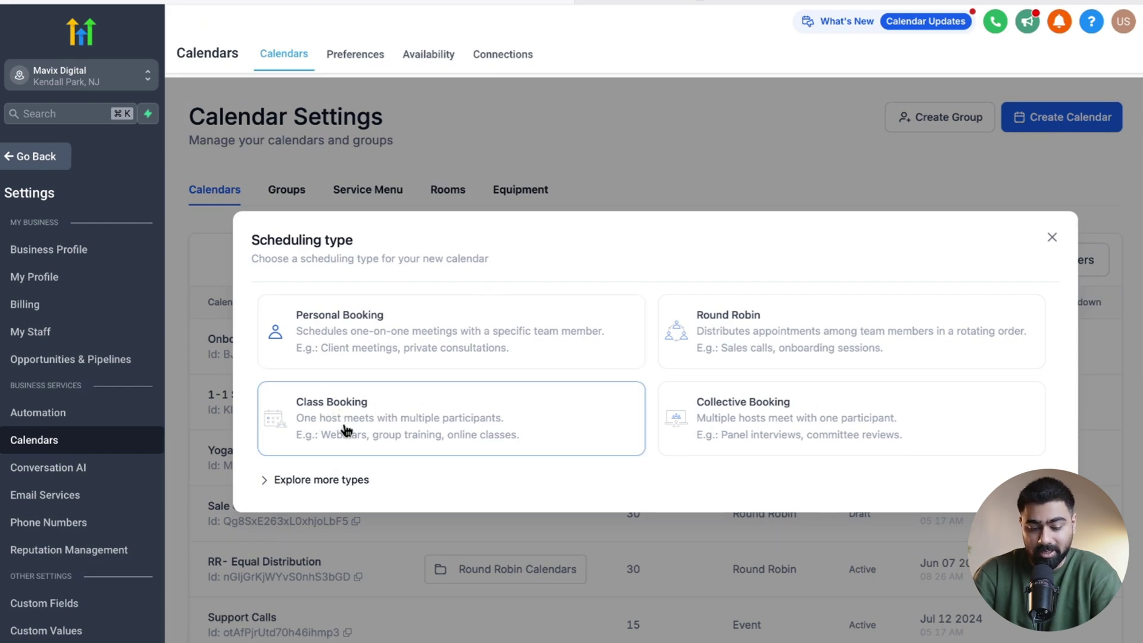
{"action": "left_click", "coordinate": [372, 426]}
{"action": "left_click", "coordinate": [422, 165]}
{"action": "type", "text": "Yoga Studio: Live Yoga Classes with Usama"}
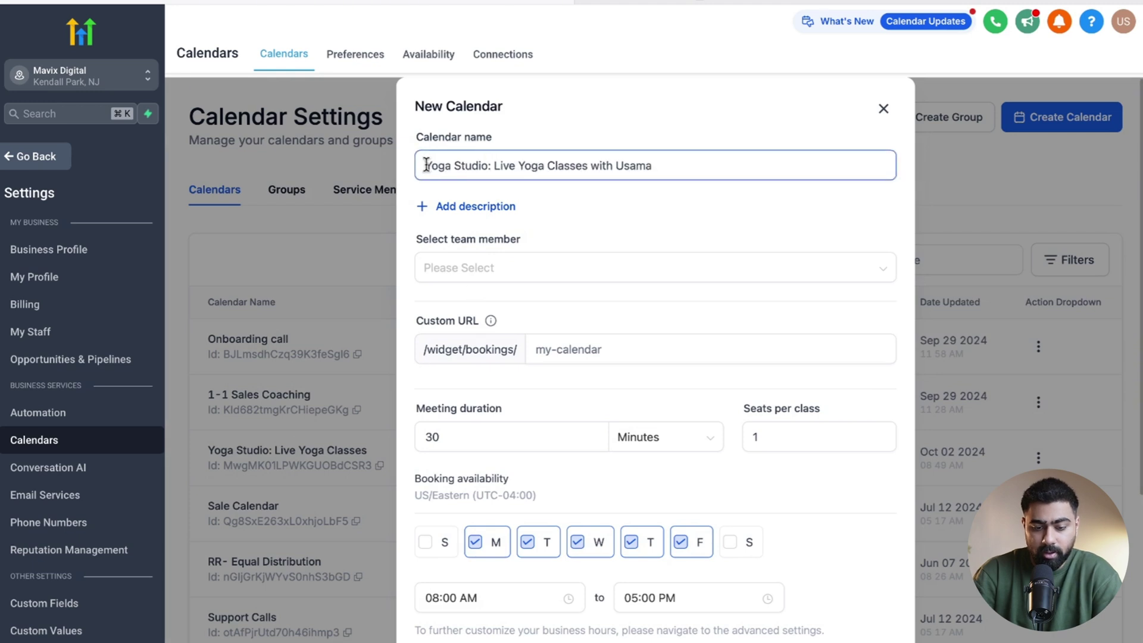
{"action": "left_click_drag", "start_coordinate": [422, 165], "coordinate": [733, 181]}
Step: Add the yoga class description with 'Join us for Live Yoga Classes' in bold
{"action": "left_click", "coordinate": [468, 208]}
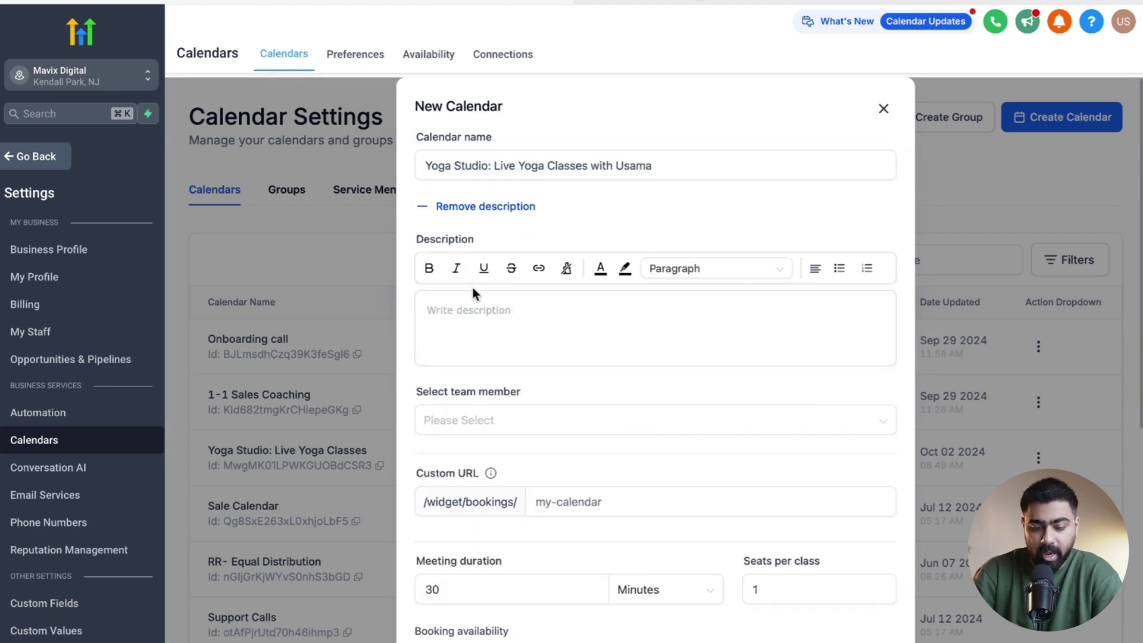
{"action": "left_click", "coordinate": [473, 306]}
{"action": "type", "text": "Join us for Live Yoga Classes that inspire mindfulness and rejuvenation! Our expert instructors guide you through flowing sequences, catering to all levels. Experience community and balance as you connect with your body and breath."}
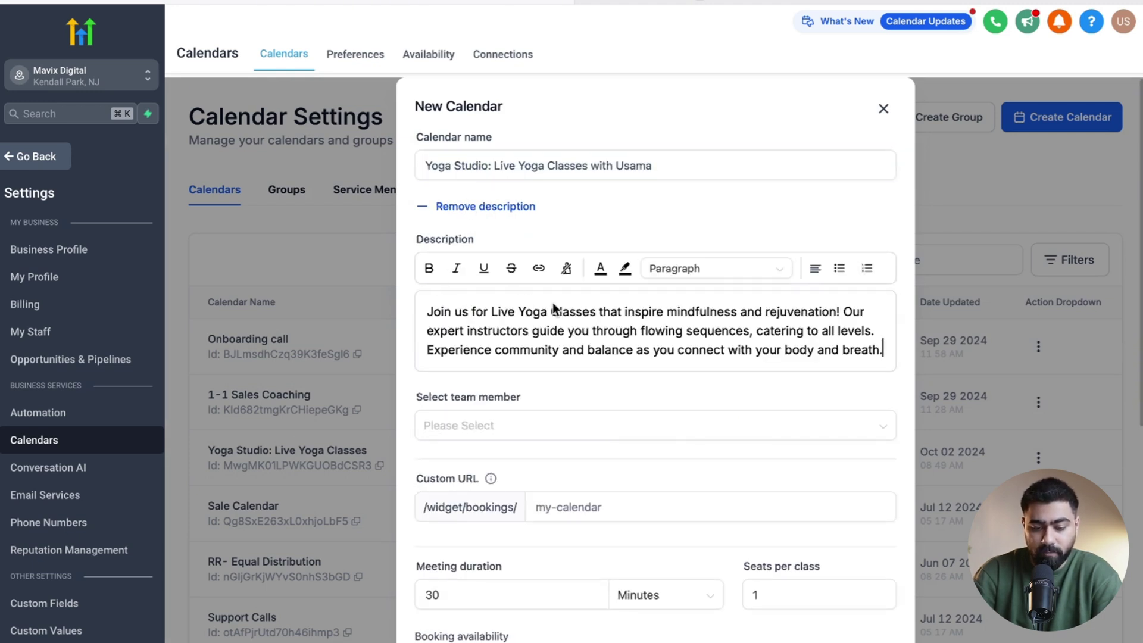
{"action": "left_click_drag", "start_coordinate": [595, 311], "coordinate": [397, 310]}
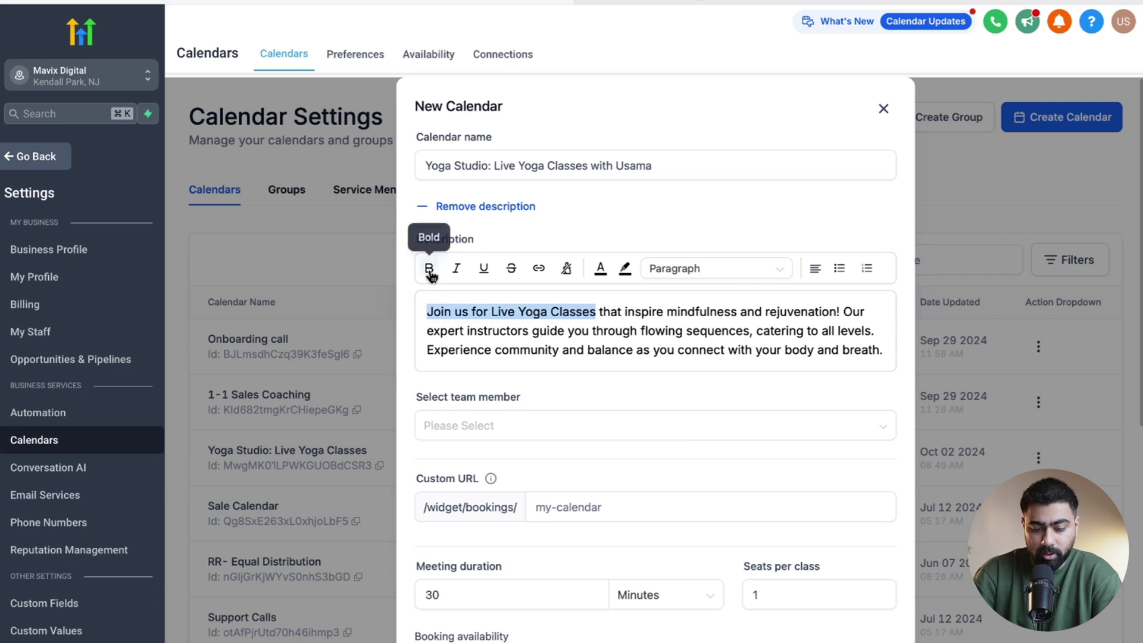
{"action": "left_click", "coordinate": [429, 268]}
Step: Assign the instructor team member to the calendar
{"action": "scroll", "coordinate": [452, 280], "scroll_direction": "down", "scroll_amount": 3}
{"action": "left_click", "coordinate": [474, 280]}
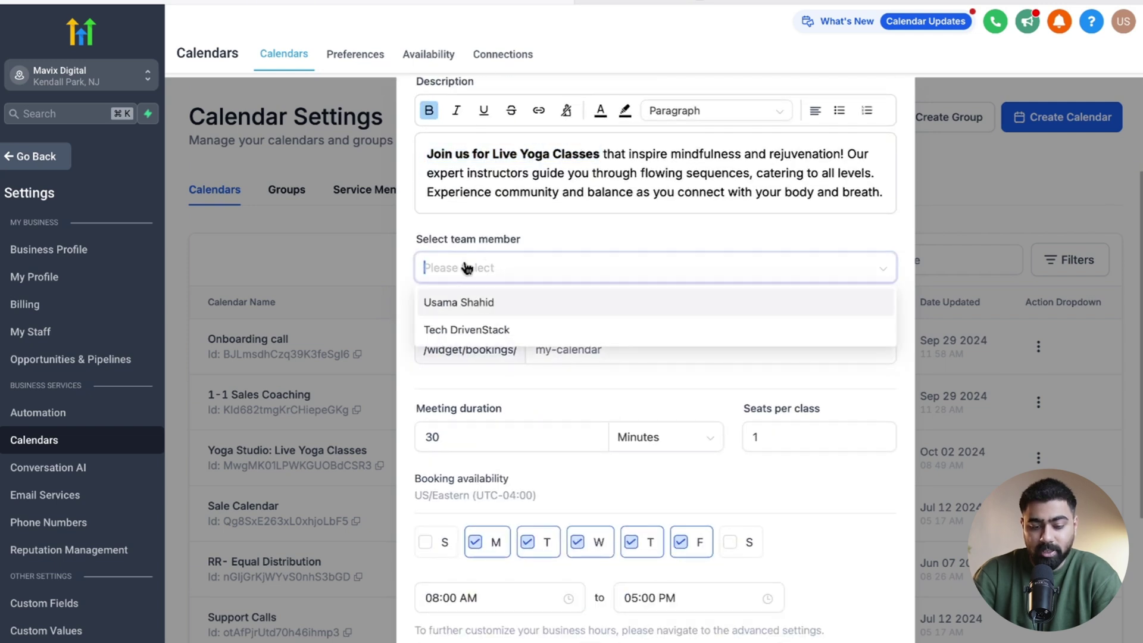
{"action": "left_click", "coordinate": [469, 303]}
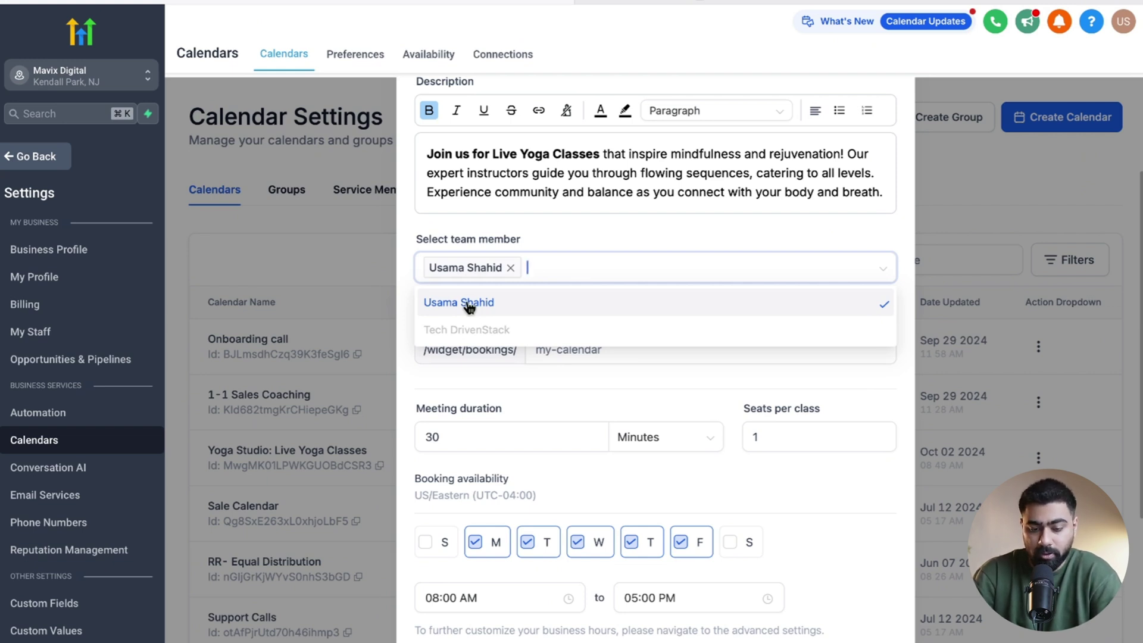
Step: Set the custom URL to yoga-class-ohio-1234
{"action": "left_click", "coordinate": [672, 353]}
{"action": "type", "text": "yoga-class-ohio-1234"}
{"action": "left_click_drag", "start_coordinate": [672, 354], "coordinate": [490, 344]}
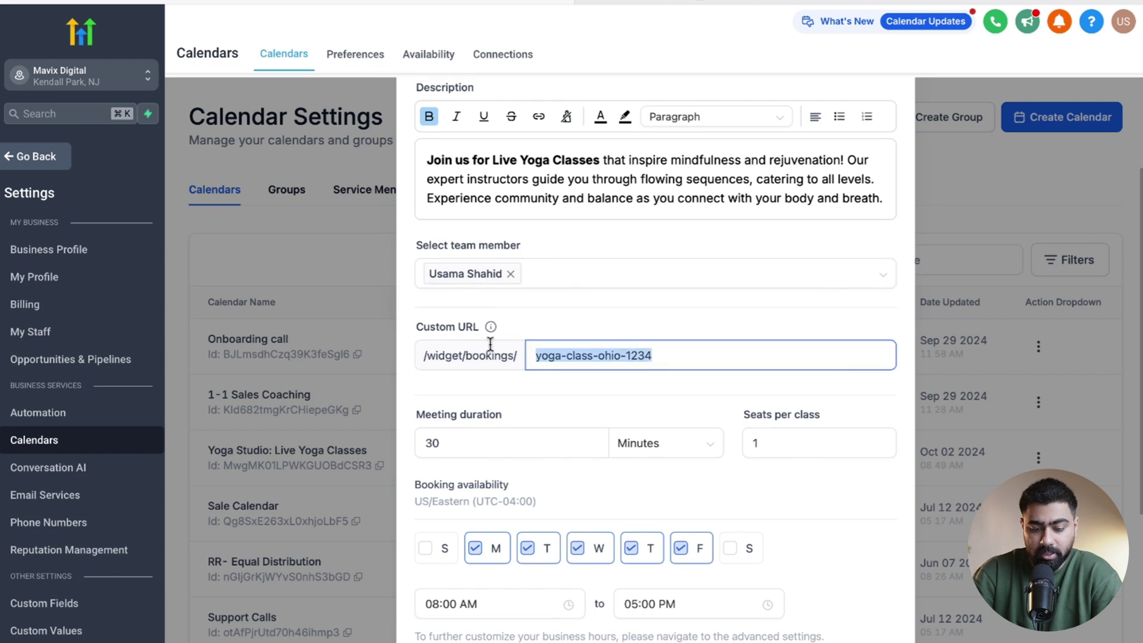
{"action": "scroll", "coordinate": [490, 344], "scroll_direction": "down", "scroll_amount": 4}
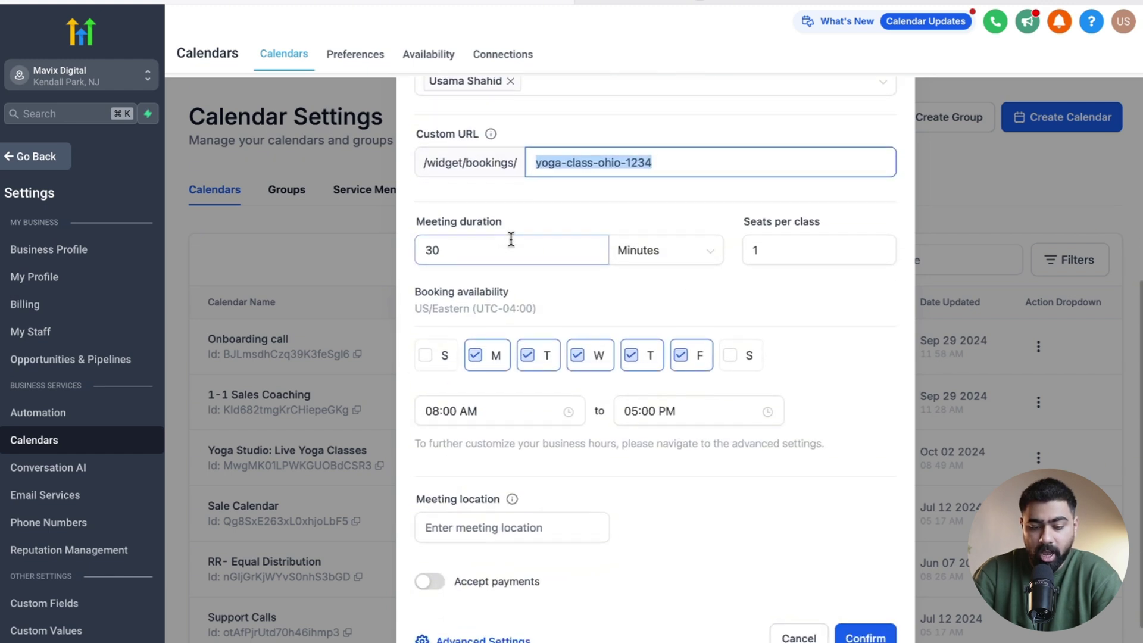
Step: Set 15 seats per class, keeping the 30-minute meeting duration
{"action": "left_click", "coordinate": [469, 250]}
{"action": "double_click", "coordinate": [469, 251]}
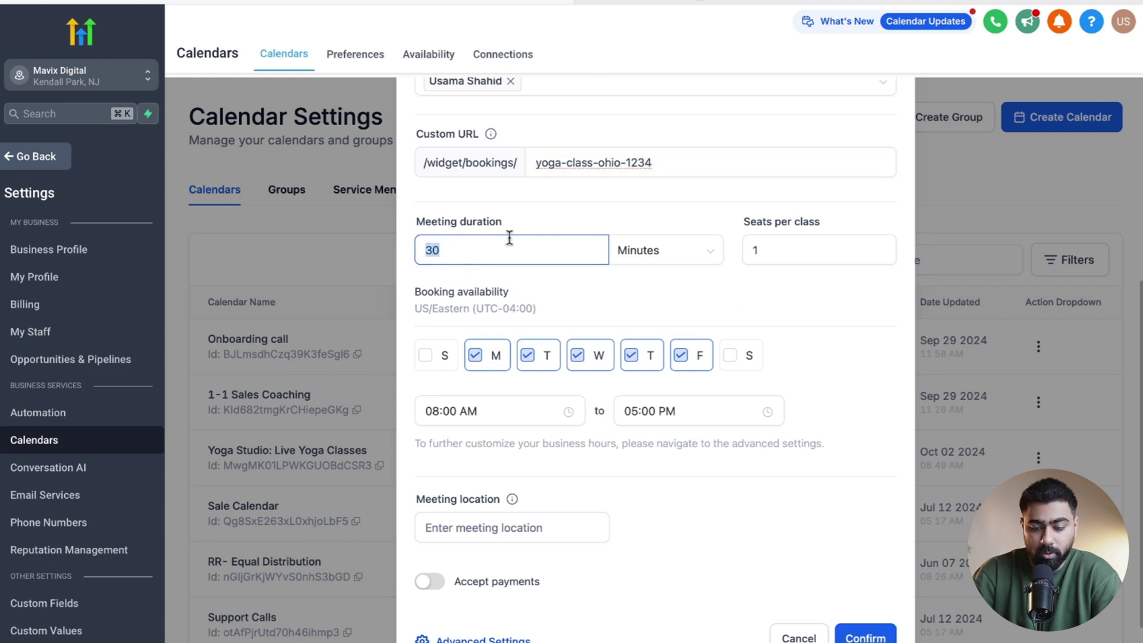
{"action": "left_click", "coordinate": [778, 248]}
{"action": "type", "text": "5"}
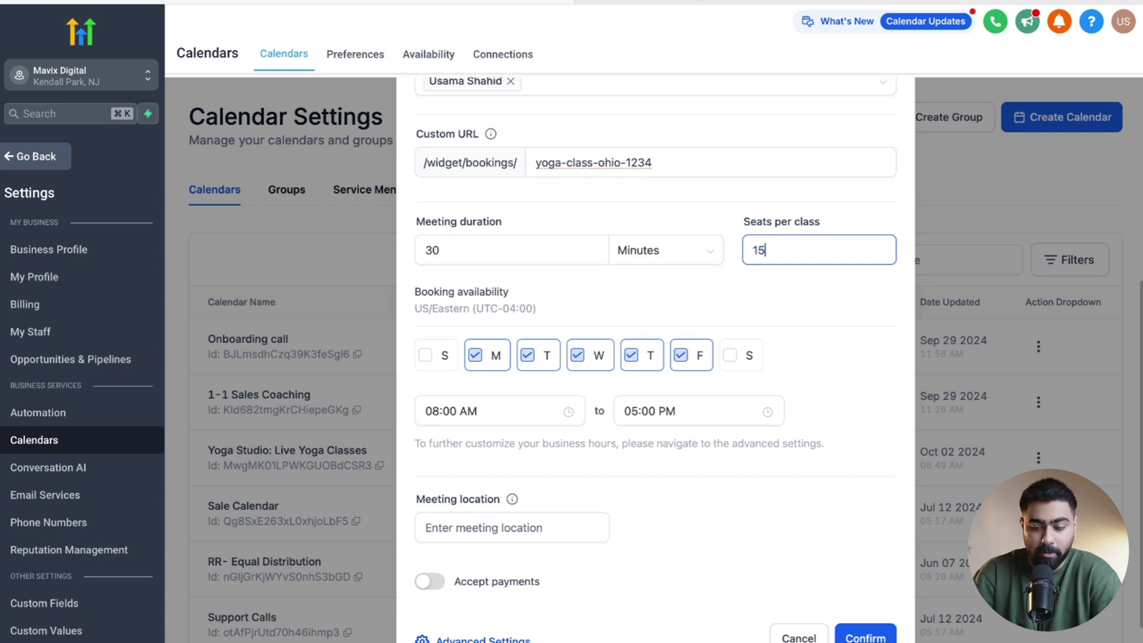
{"action": "left_click", "coordinate": [479, 276]}
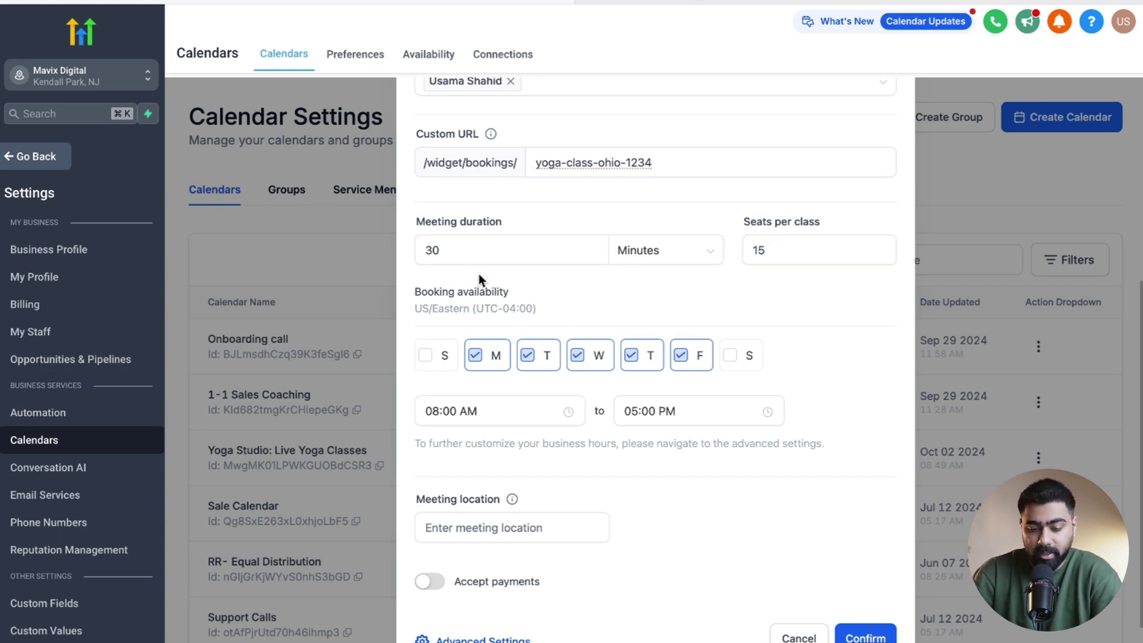
Step: Offer classes Monday, Wednesday and Friday only, from 06:00 AM to 08:00 AM
{"action": "left_click", "coordinate": [529, 355]}
{"action": "left_click", "coordinate": [635, 357]}
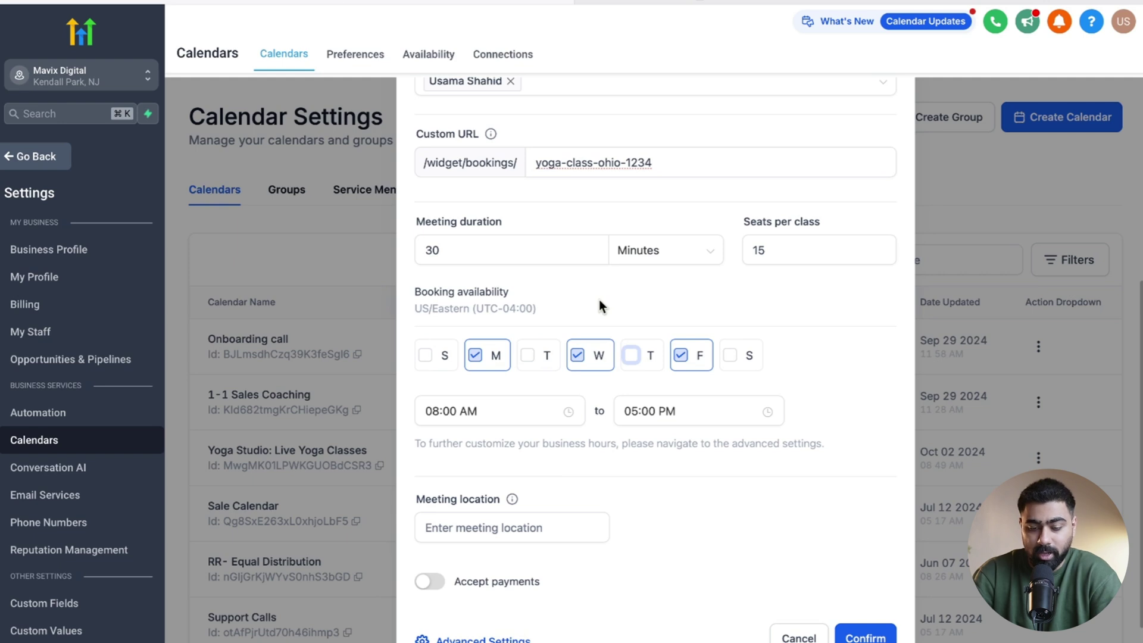
{"action": "left_click", "coordinate": [431, 405]}
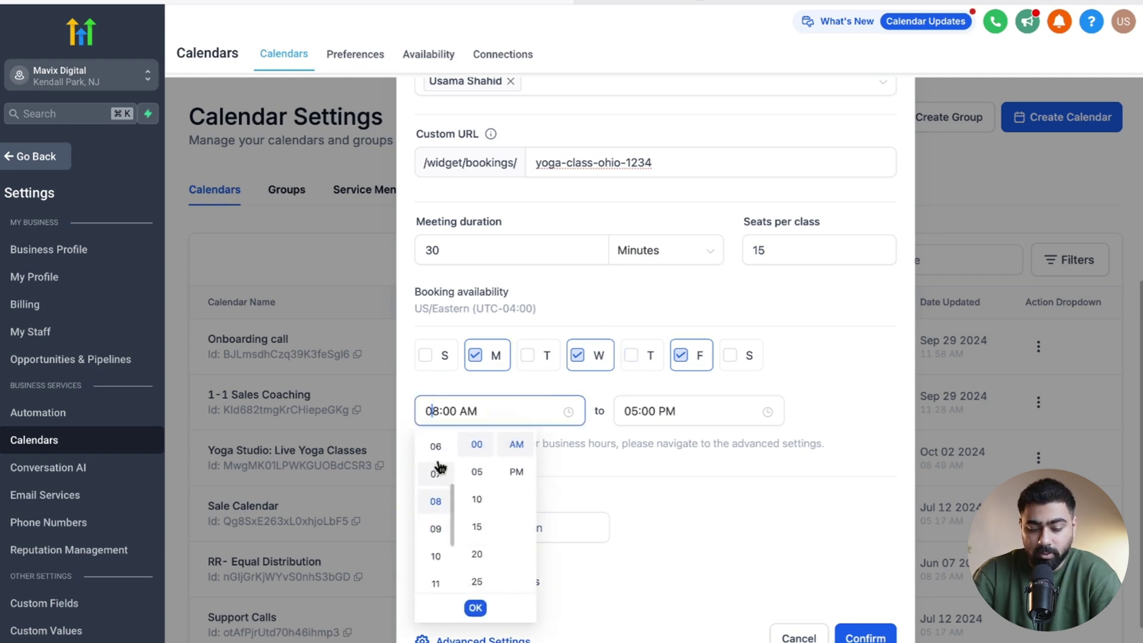
{"action": "left_click", "coordinate": [435, 446]}
{"action": "left_click", "coordinate": [626, 410]}
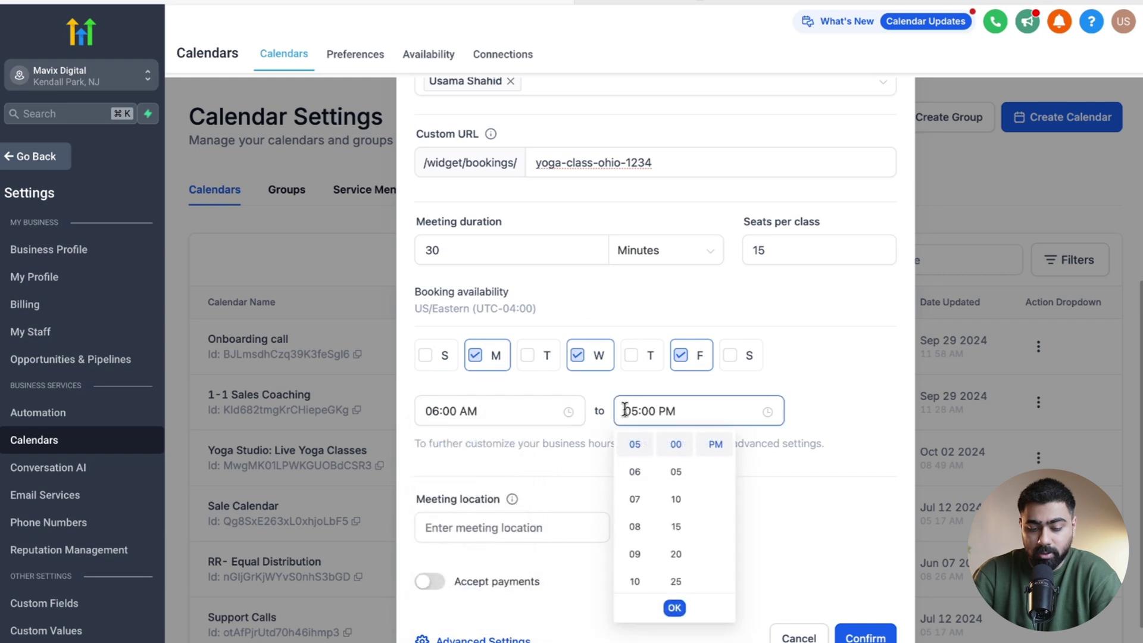
{"action": "left_click", "coordinate": [635, 529]}
{"action": "left_click", "coordinate": [597, 407]}
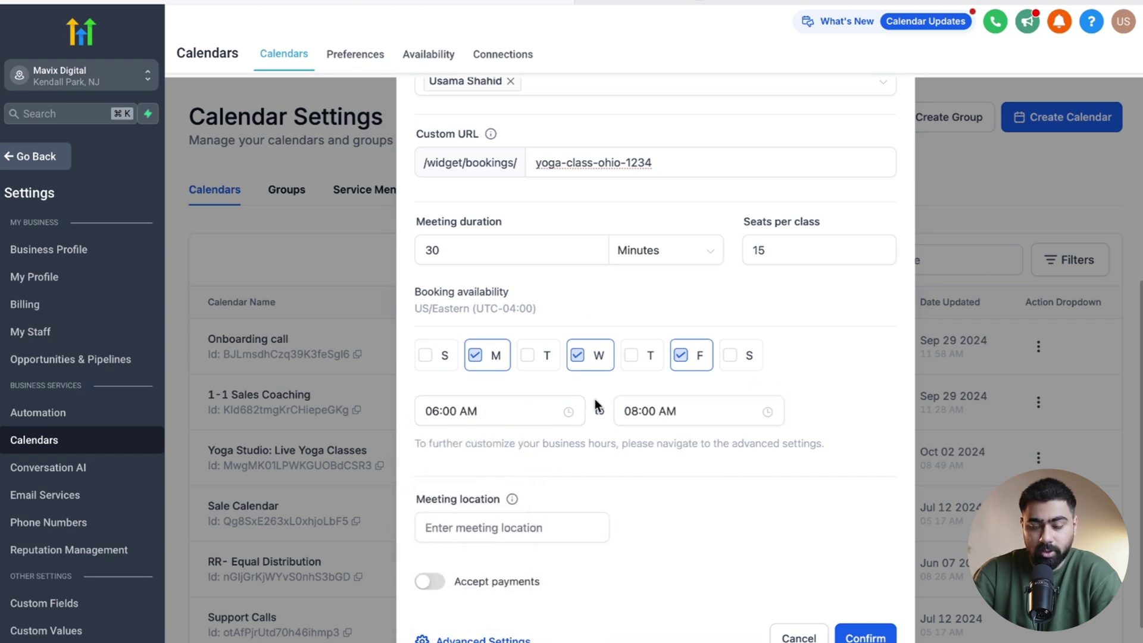
Step: Set the meeting location to zoom.us/12312312
{"action": "left_click", "coordinate": [545, 525]}
{"action": "type", "text": "zoom.us/12312312"}
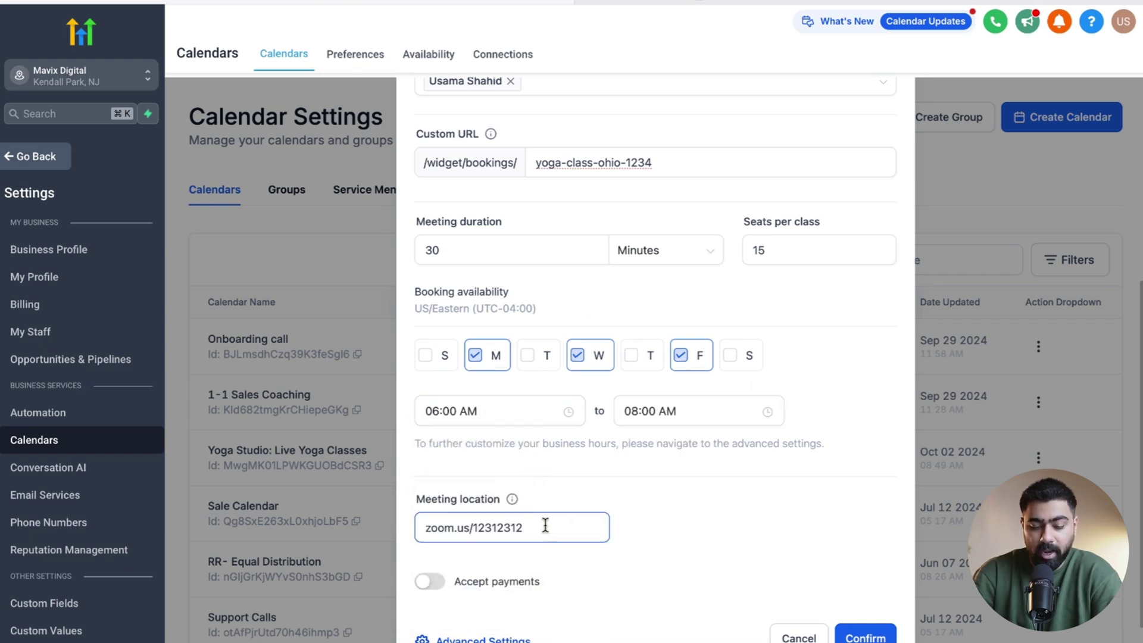
{"action": "left_click_drag", "start_coordinate": [546, 526], "coordinate": [407, 525]}
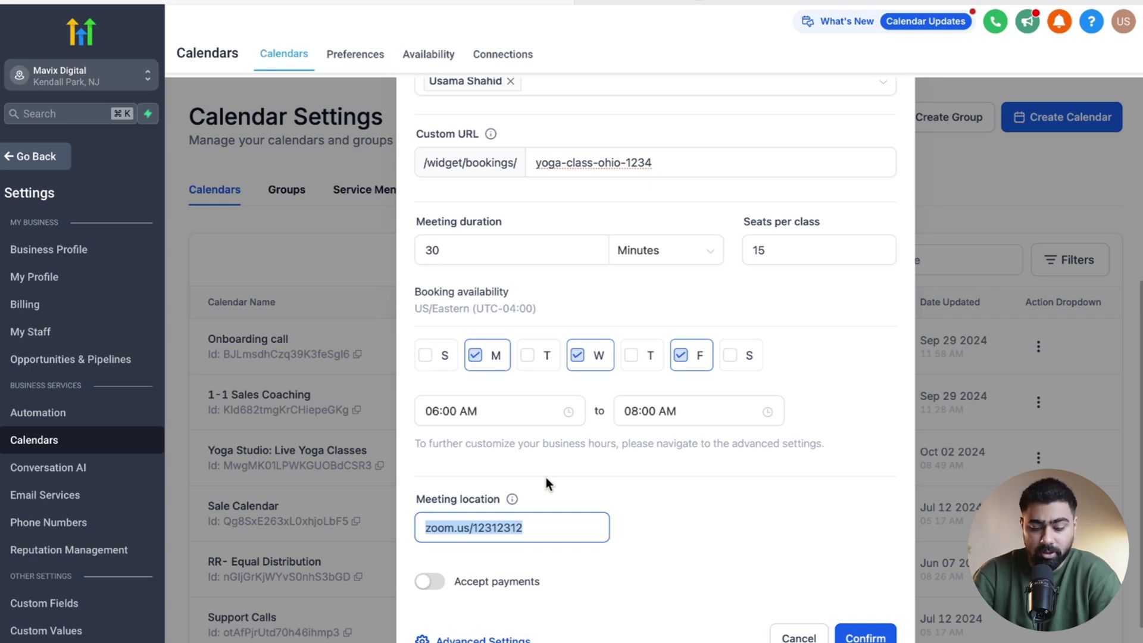
{"action": "scroll", "coordinate": [452, 535], "scroll_direction": "down", "scroll_amount": 1}
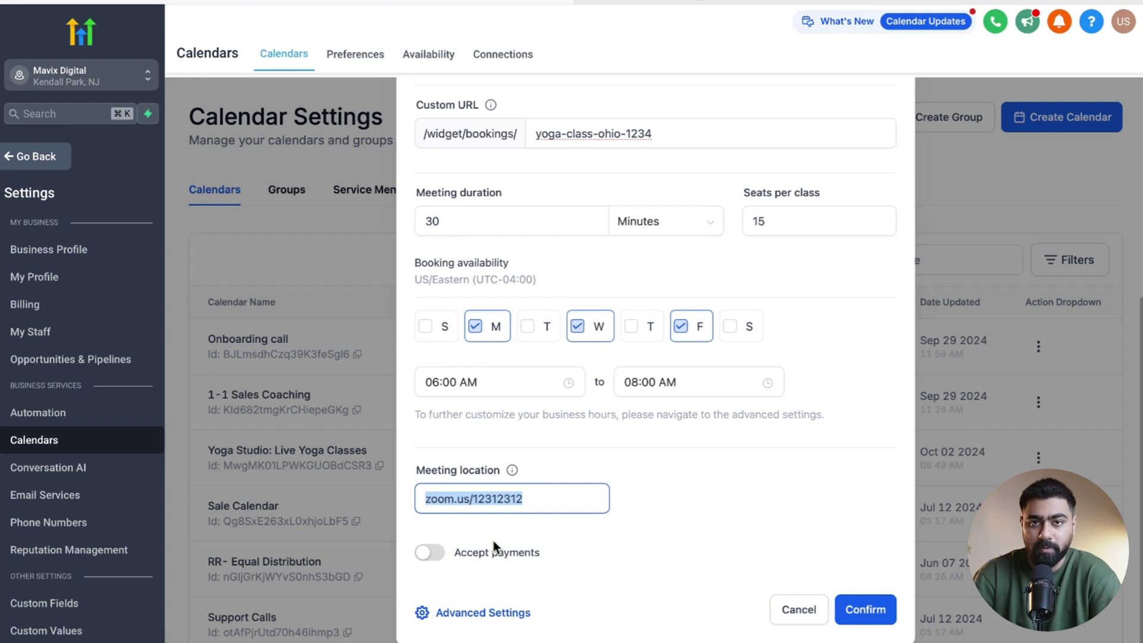
Step: Turn on Accept payments with a 99 USD amount per booking
{"action": "left_click", "coordinate": [431, 553]}
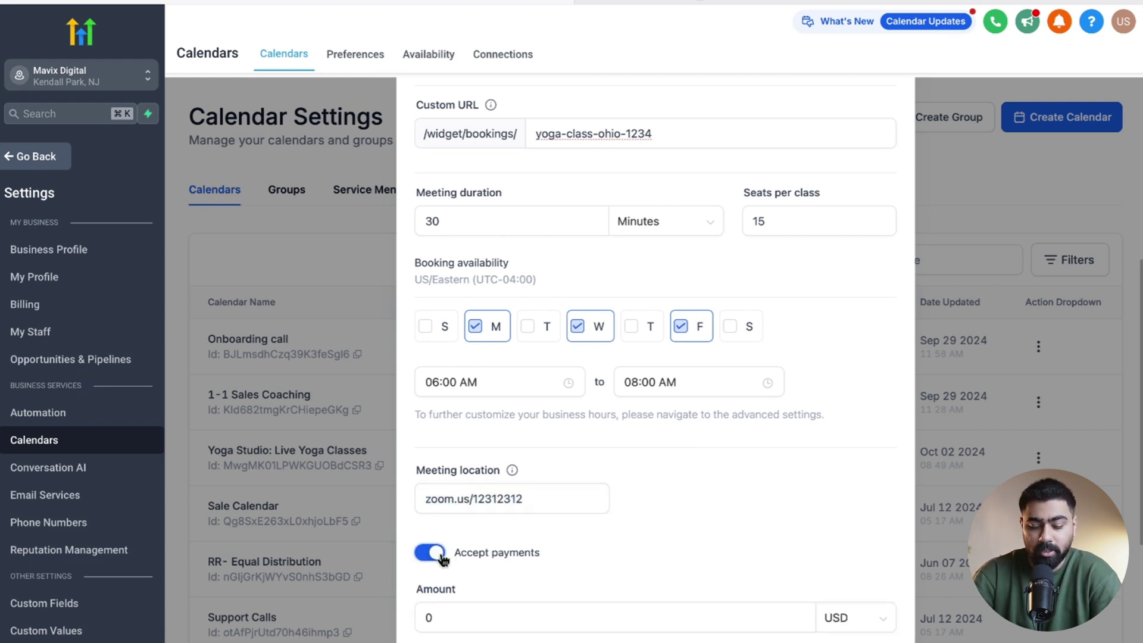
{"action": "scroll", "coordinate": [471, 534], "scroll_direction": "down", "scroll_amount": 1}
{"action": "scroll", "coordinate": [472, 527], "scroll_direction": "down", "scroll_amount": 3}
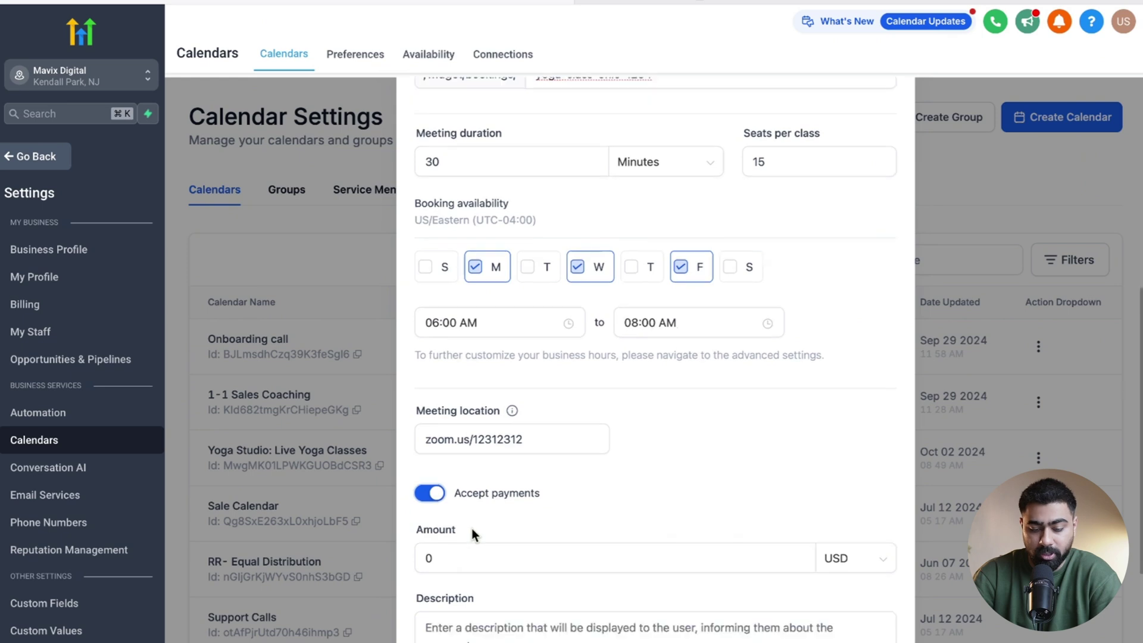
{"action": "left_click", "coordinate": [443, 454]}
{"action": "type", "text": "99"}
{"action": "left_click_drag", "start_coordinate": [446, 454], "coordinate": [397, 451]}
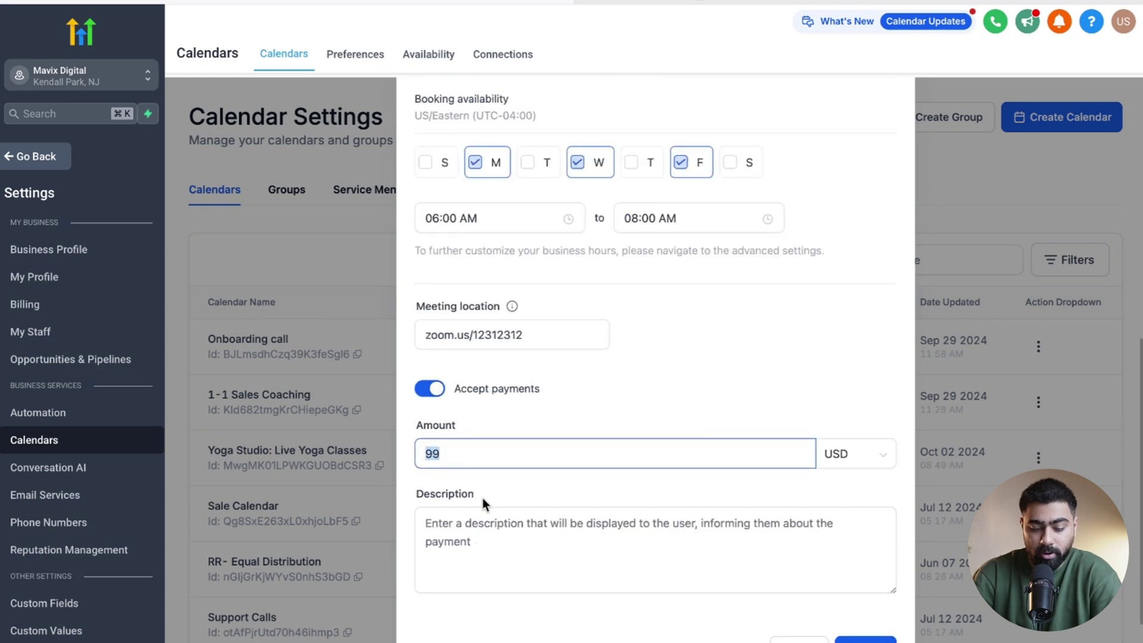
{"action": "scroll", "coordinate": [543, 463], "scroll_direction": "down", "scroll_amount": 2}
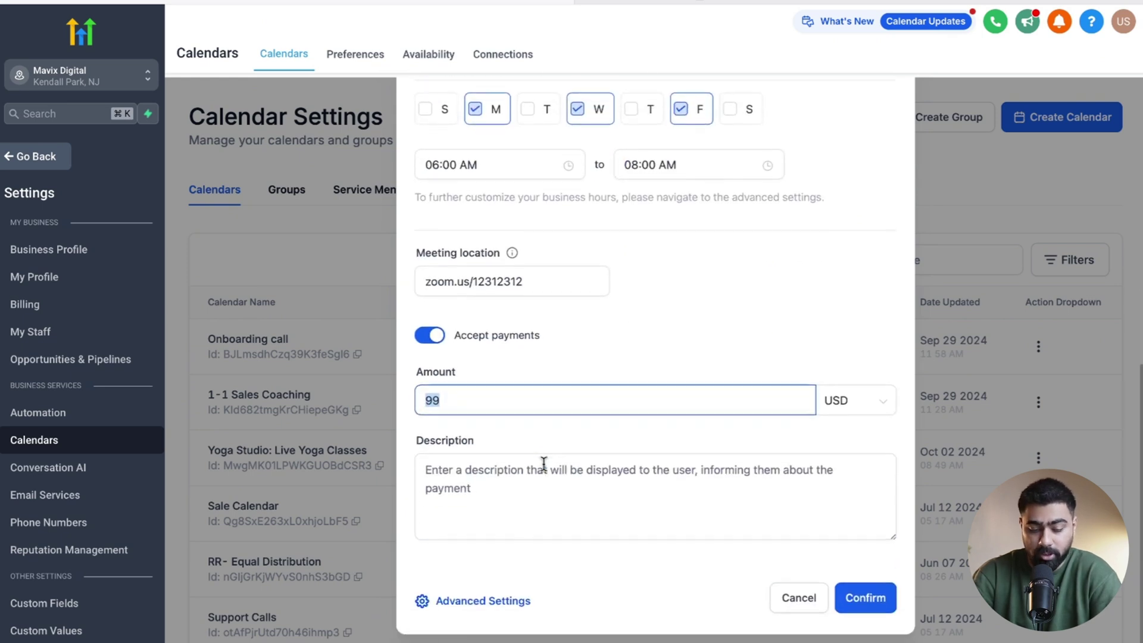
{"action": "left_click", "coordinate": [490, 613]}
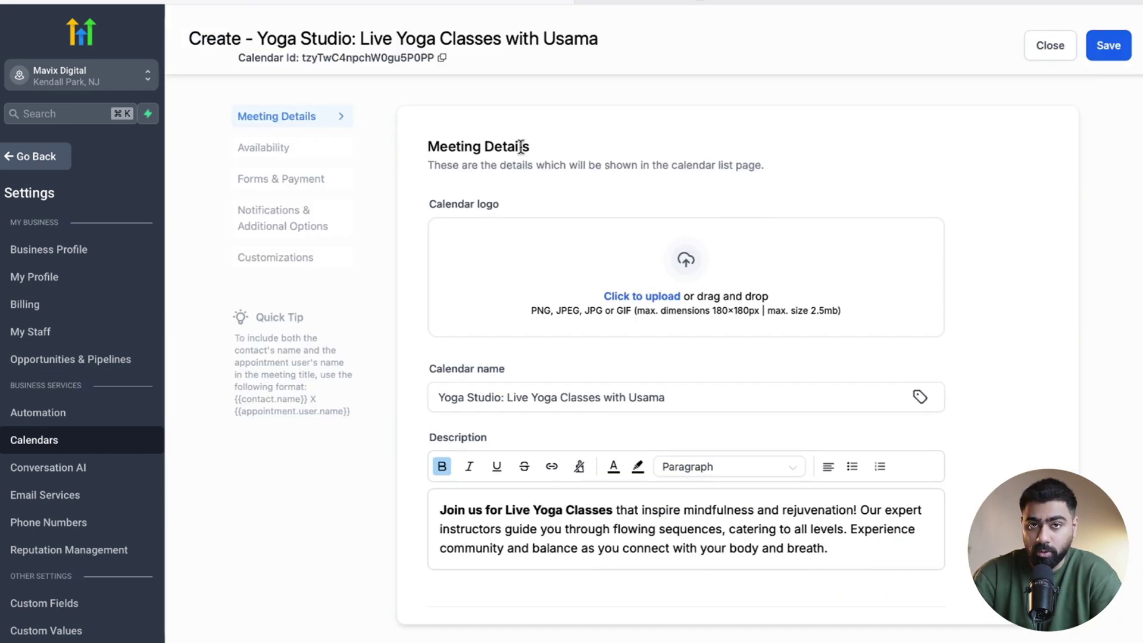
Step: Upload a yoga logo for the calendar and display it as a circle
{"action": "left_click_drag", "start_coordinate": [686, 277], "coordinate": [645, 235]}
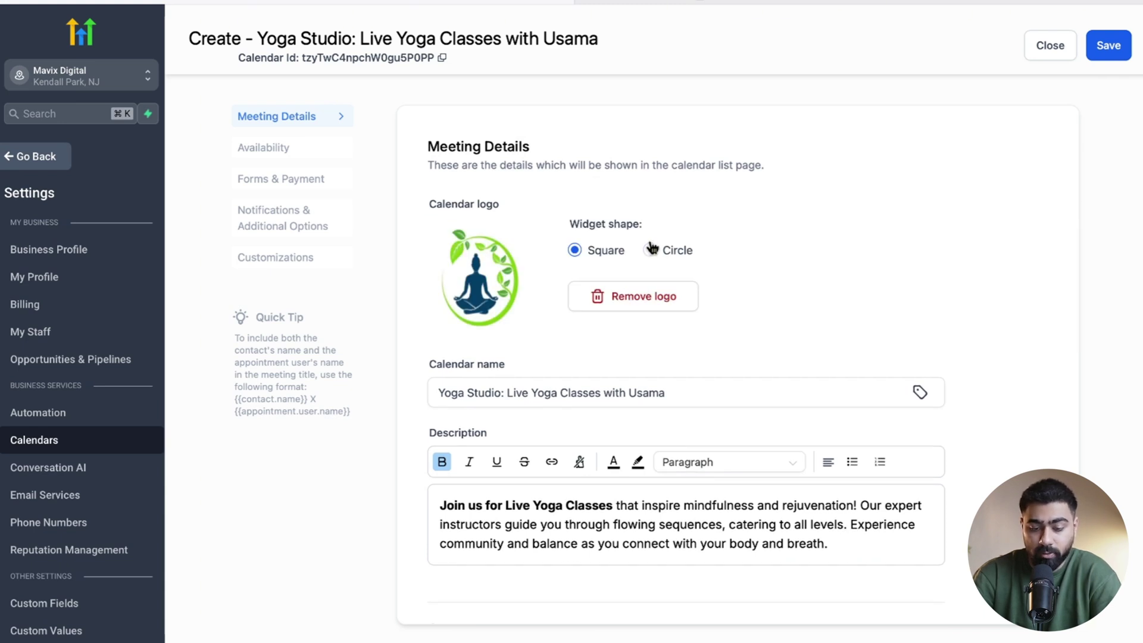
{"action": "left_click", "coordinate": [650, 250]}
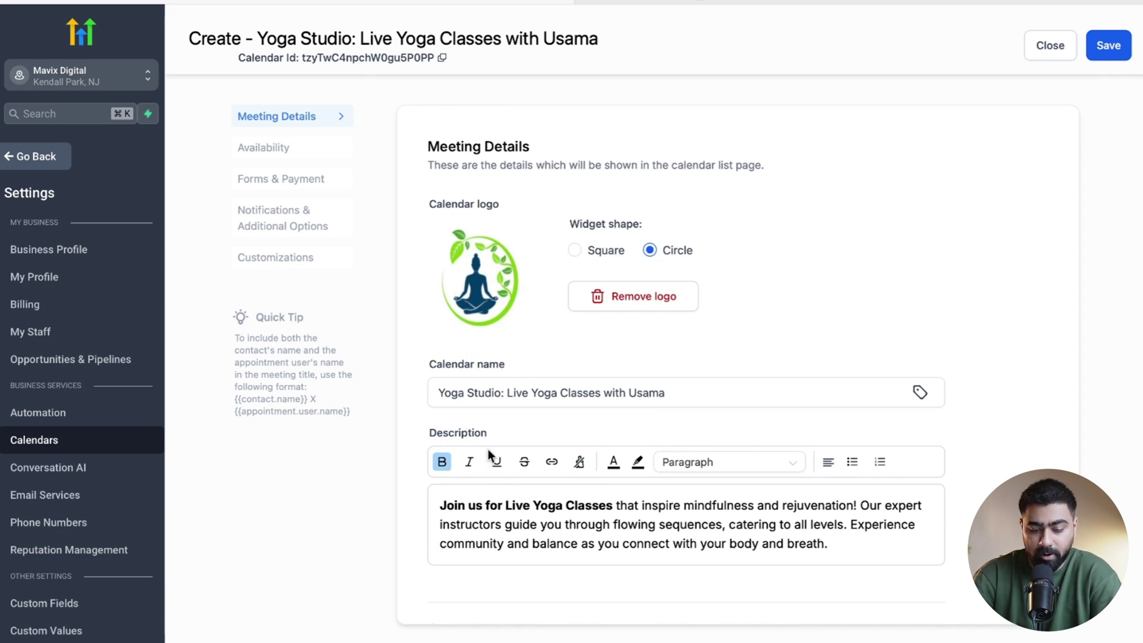
{"action": "scroll", "coordinate": [491, 449], "scroll_direction": "down", "scroll_amount": 8}
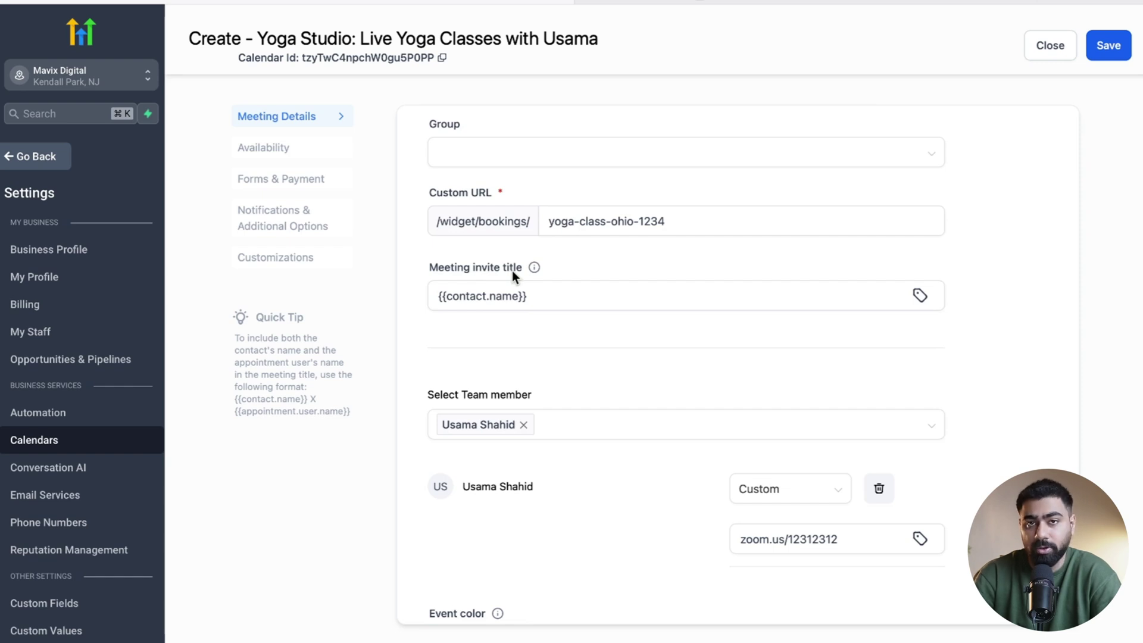
Step: Complete the meeting invite title as {{contact.name}} & the instructor's name: Yoga Class Invite
{"action": "left_click", "coordinate": [541, 292]}
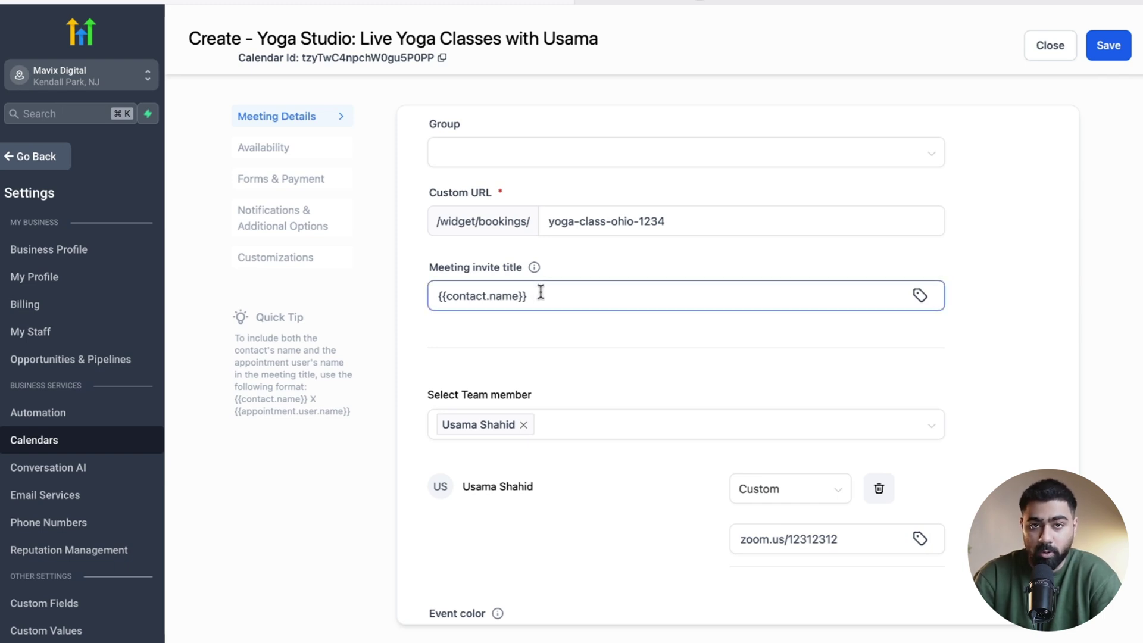
{"action": "type", "text": "& Usama : Yoga Class Invite"}
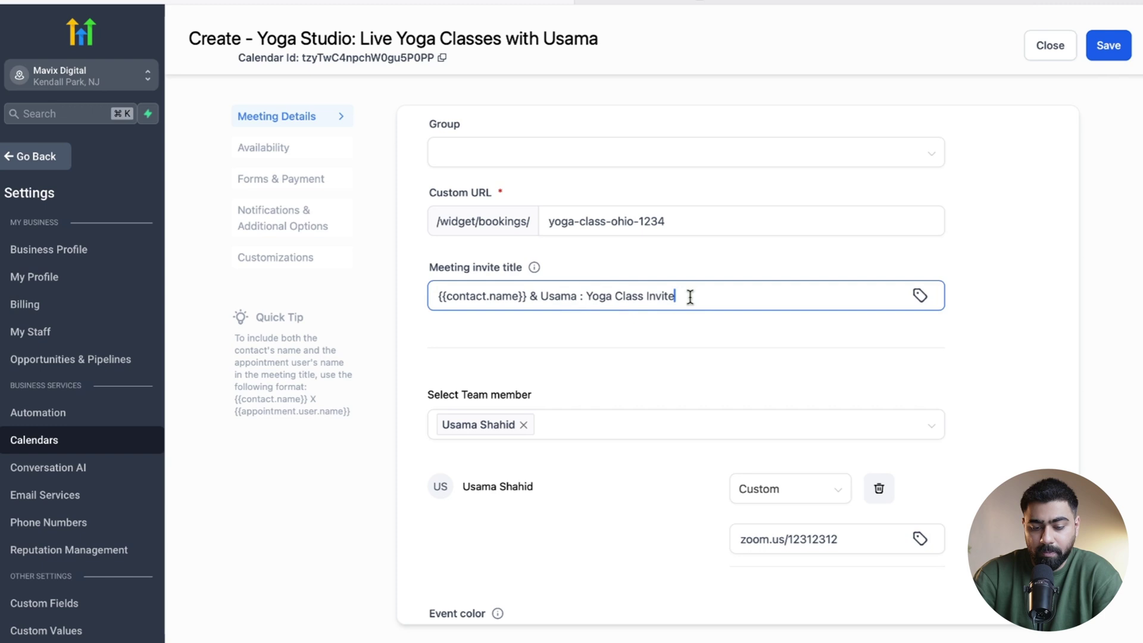
{"action": "left_click_drag", "start_coordinate": [688, 295], "coordinate": [531, 296]}
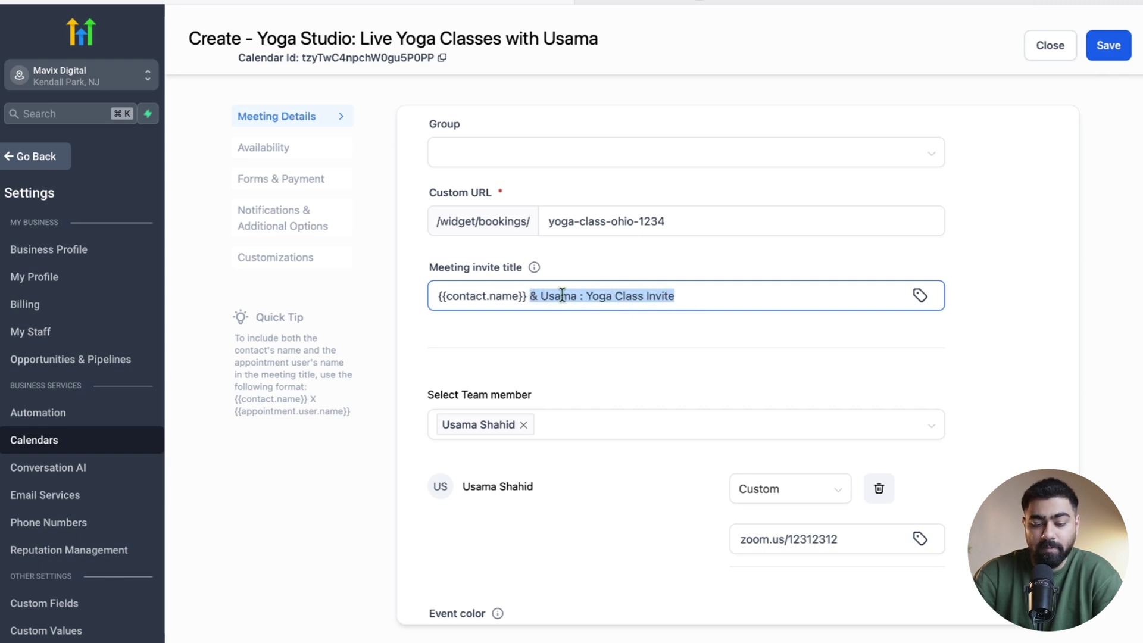
{"action": "key", "text": "Right"}
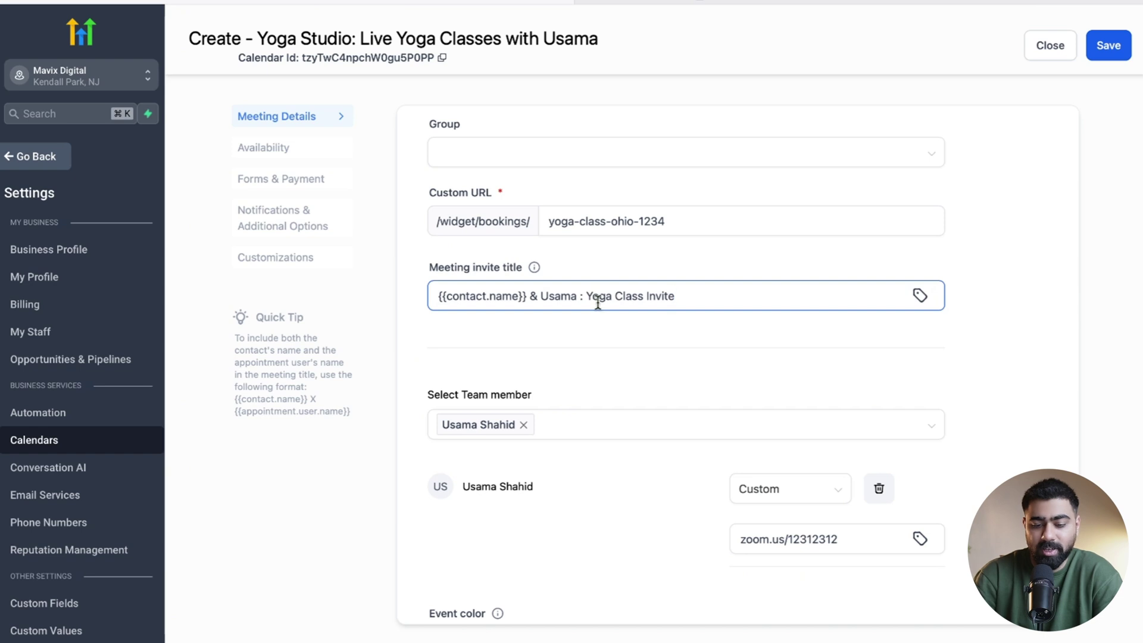
Step: Open Availability and check Monday's 06:00 AM start time
{"action": "left_click", "coordinate": [321, 147]}
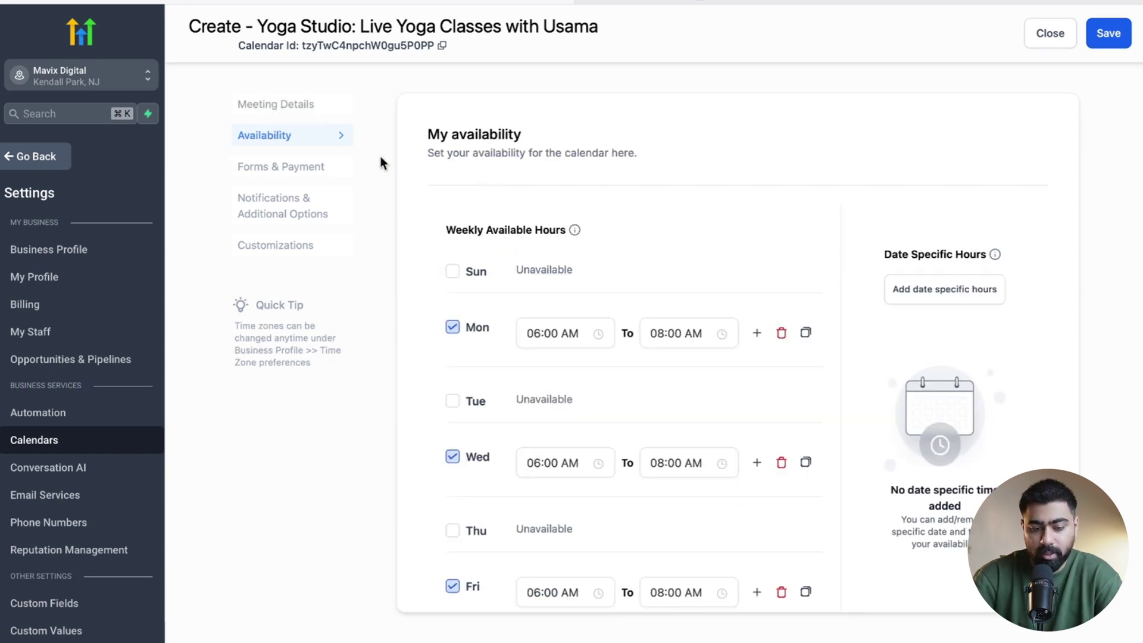
{"action": "scroll", "coordinate": [506, 233], "scroll_direction": "down", "scroll_amount": 2}
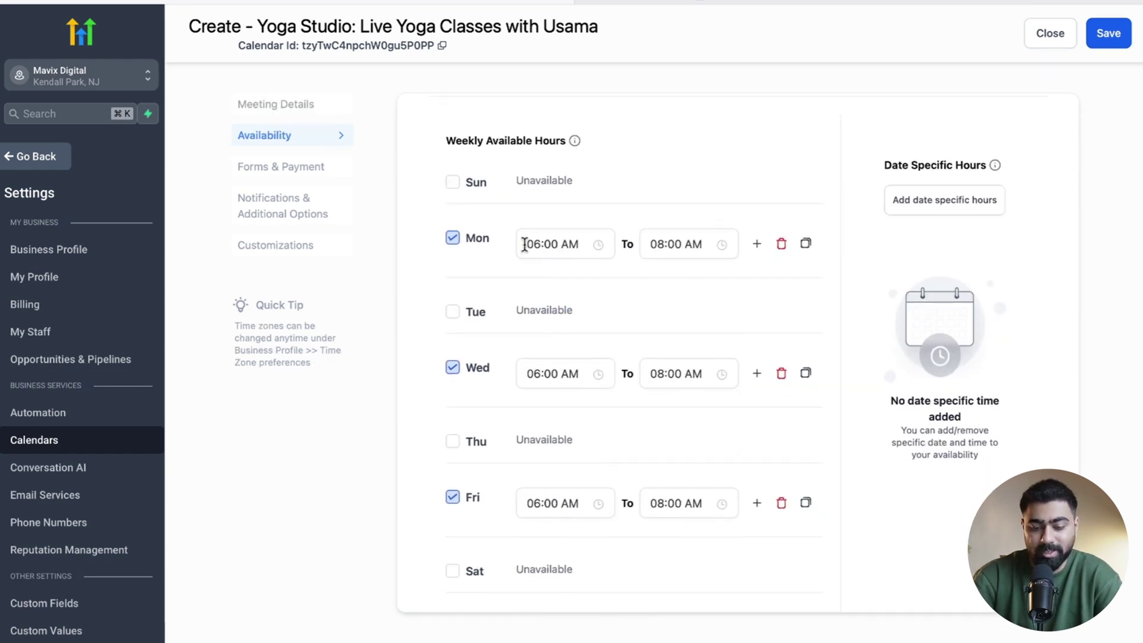
{"action": "left_click", "coordinate": [525, 245]}
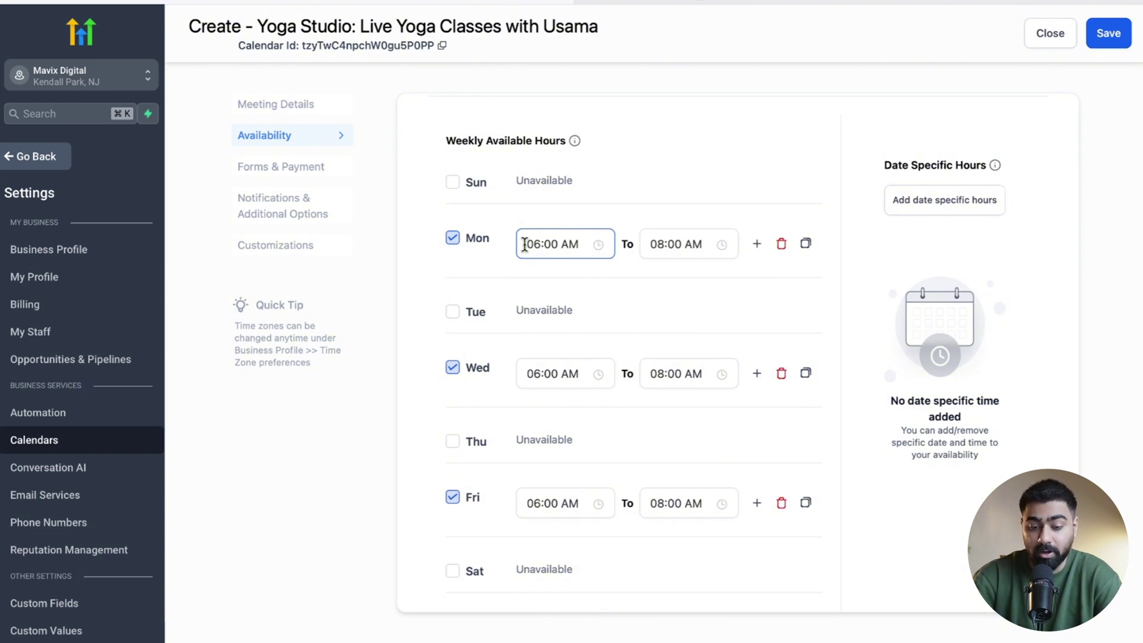
{"action": "scroll", "coordinate": [547, 319], "scroll_direction": "down", "scroll_amount": 6}
Step: Change the meeting interval to 60, checking duration, scheduling notice and date range fields
{"action": "left_click", "coordinate": [476, 384]}
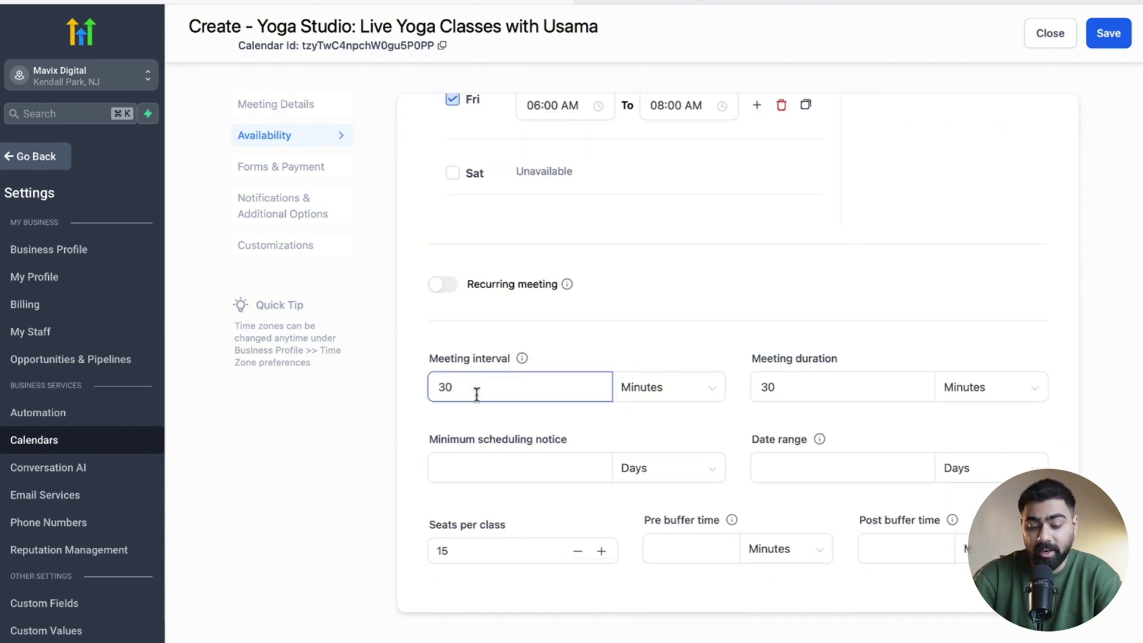
{"action": "double_click", "coordinate": [498, 390]}
{"action": "type", "text": "6"}
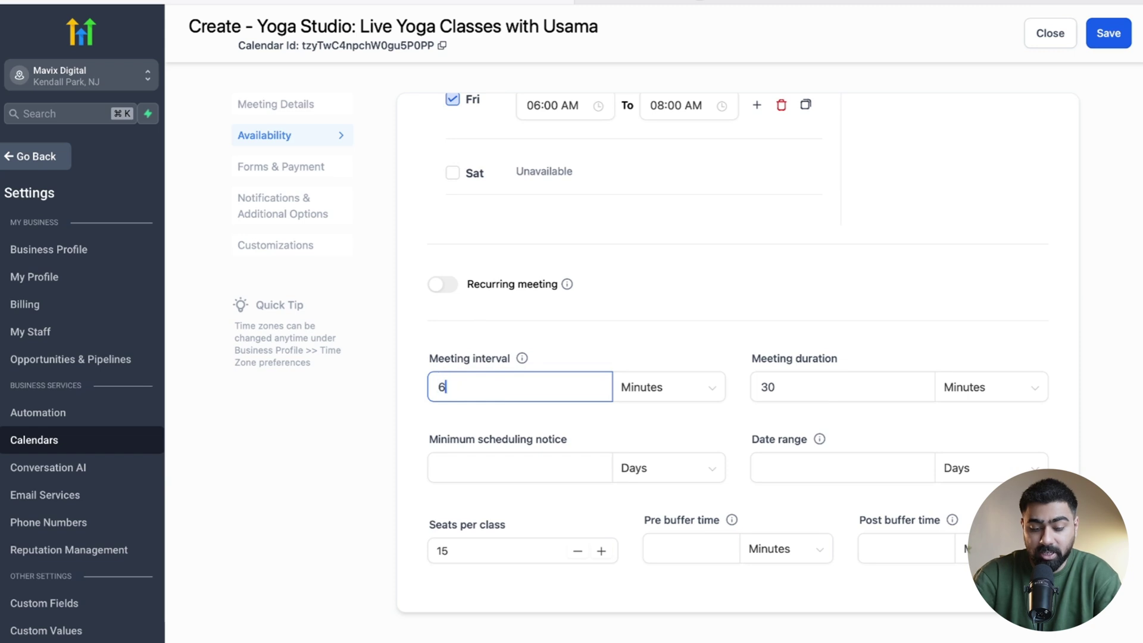
{"action": "type", "text": "0"}
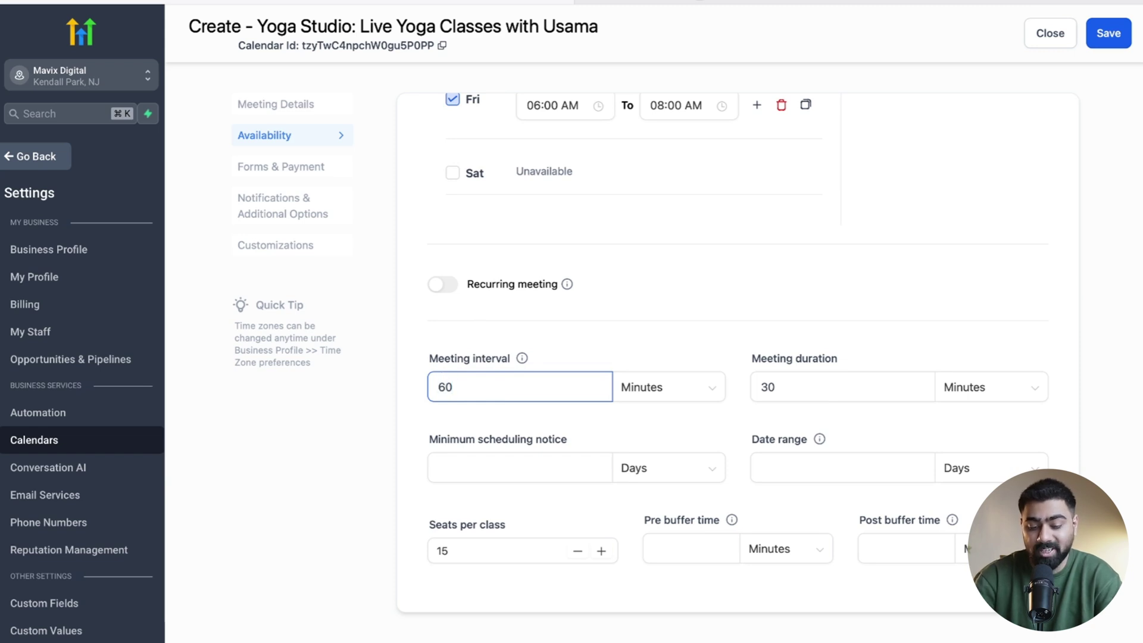
{"action": "left_click_drag", "start_coordinate": [811, 388], "coordinate": [728, 388]}
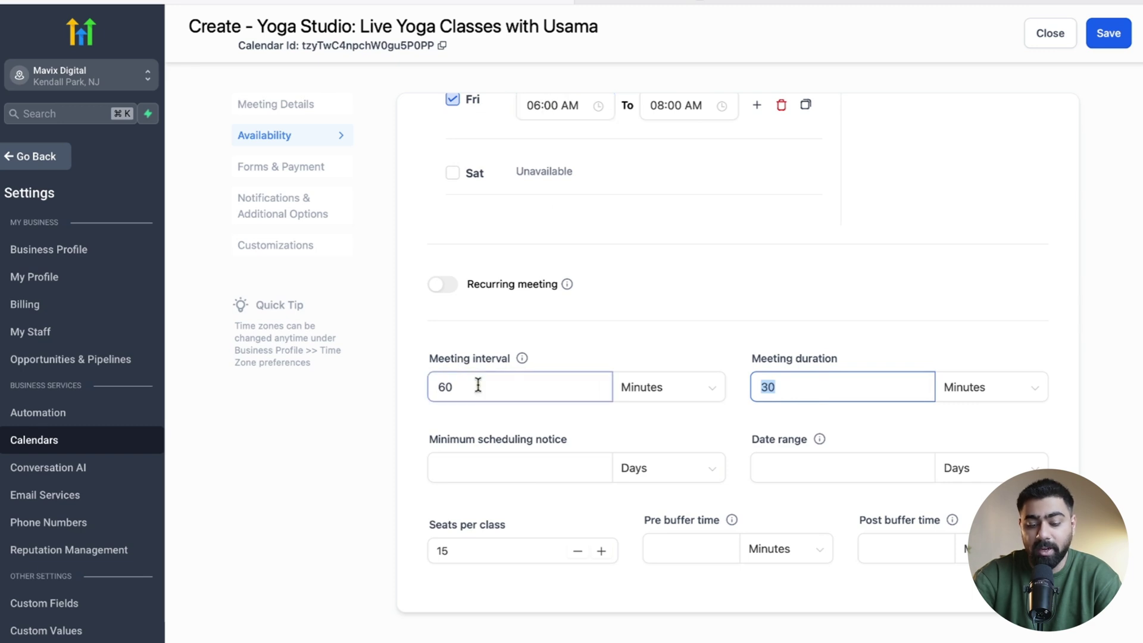
{"action": "left_click_drag", "start_coordinate": [477, 386], "coordinate": [401, 385]}
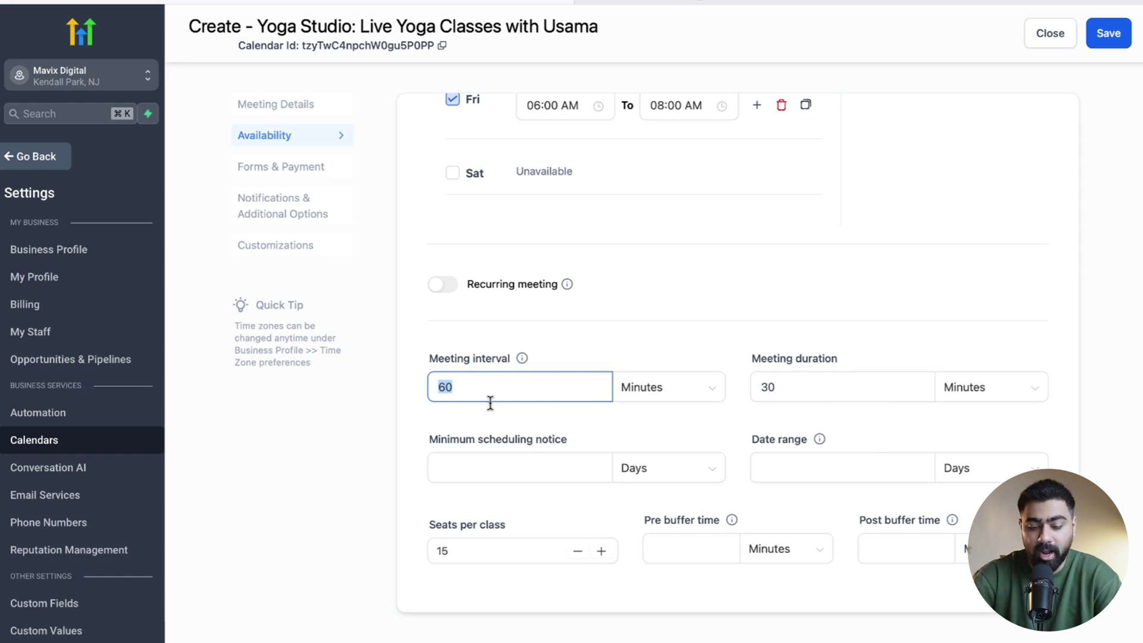
{"action": "left_click", "coordinate": [790, 392]}
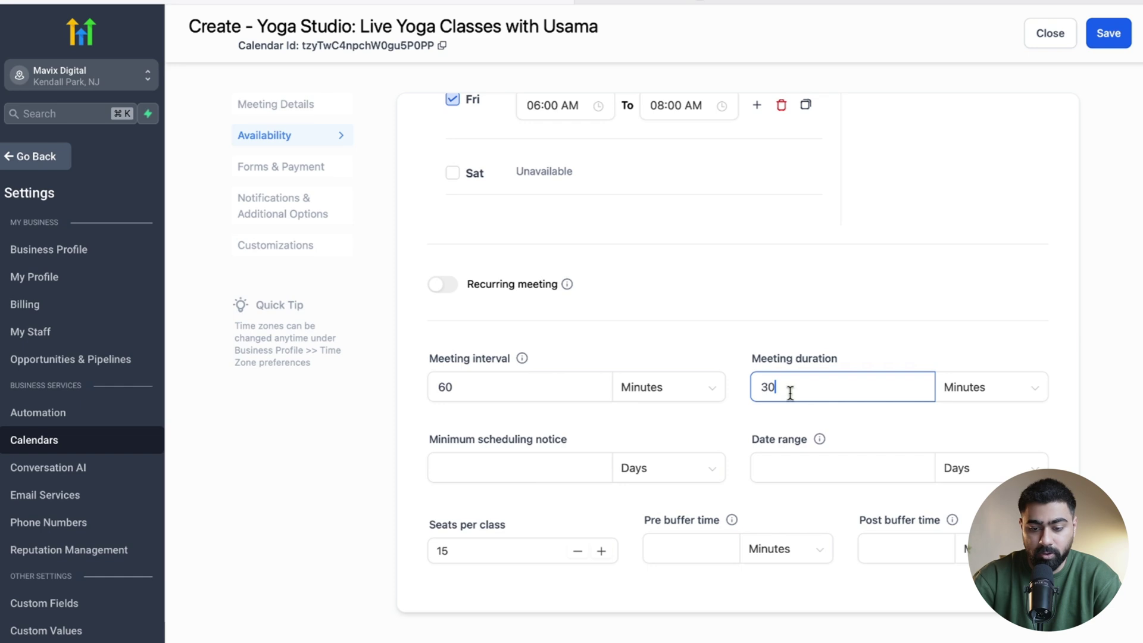
{"action": "left_click", "coordinate": [518, 460]}
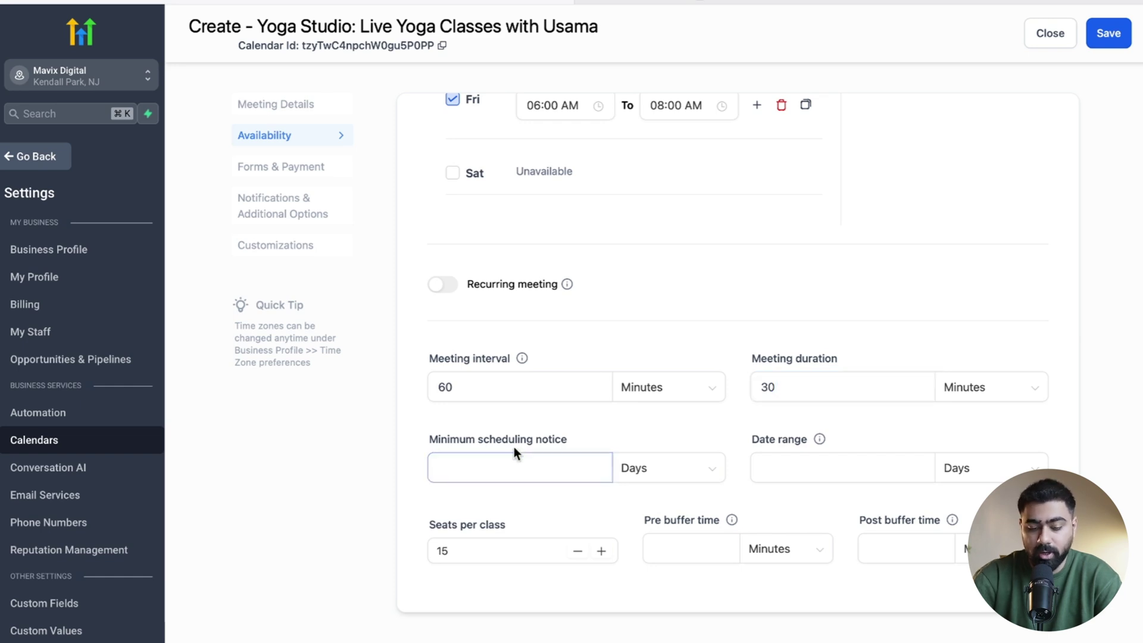
{"action": "left_click", "coordinate": [751, 461]}
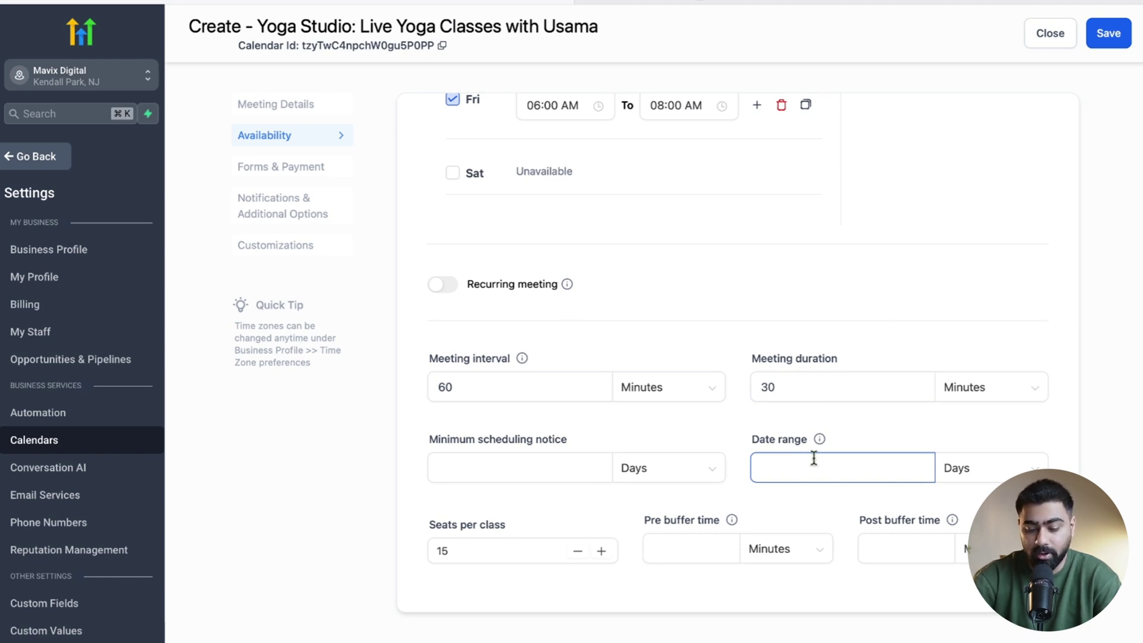
{"action": "left_click", "coordinate": [480, 551]}
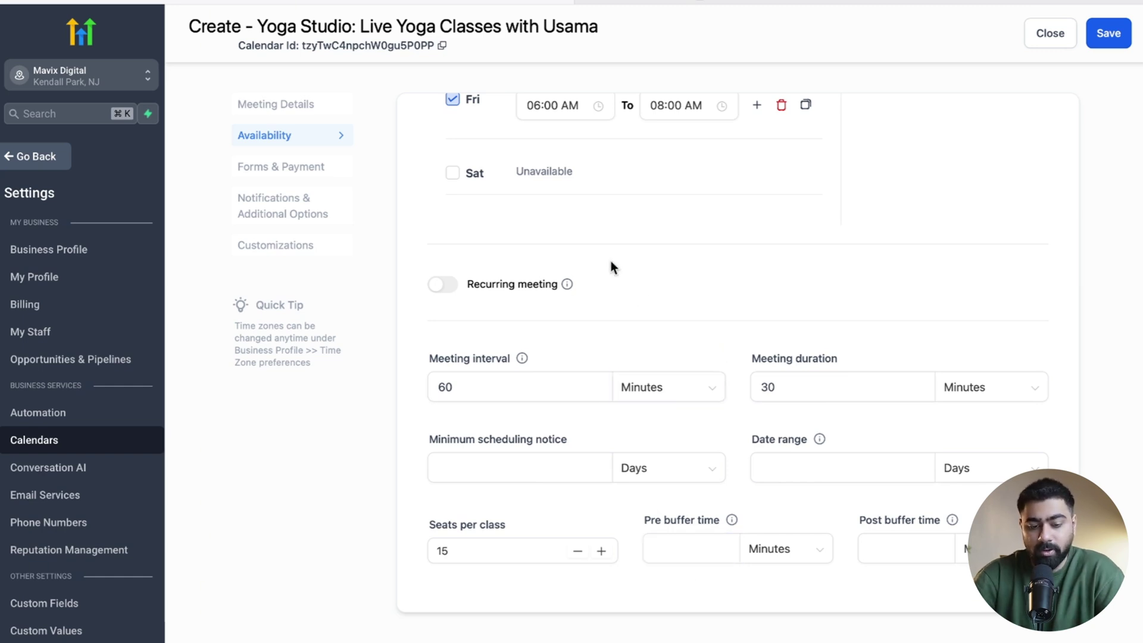
Step: Review Forms & Payment settings, confirming the 99 USD total amount and empty payment description
{"action": "left_click", "coordinate": [294, 172]}
{"action": "scroll", "coordinate": [428, 184], "scroll_direction": "up", "scroll_amount": 7}
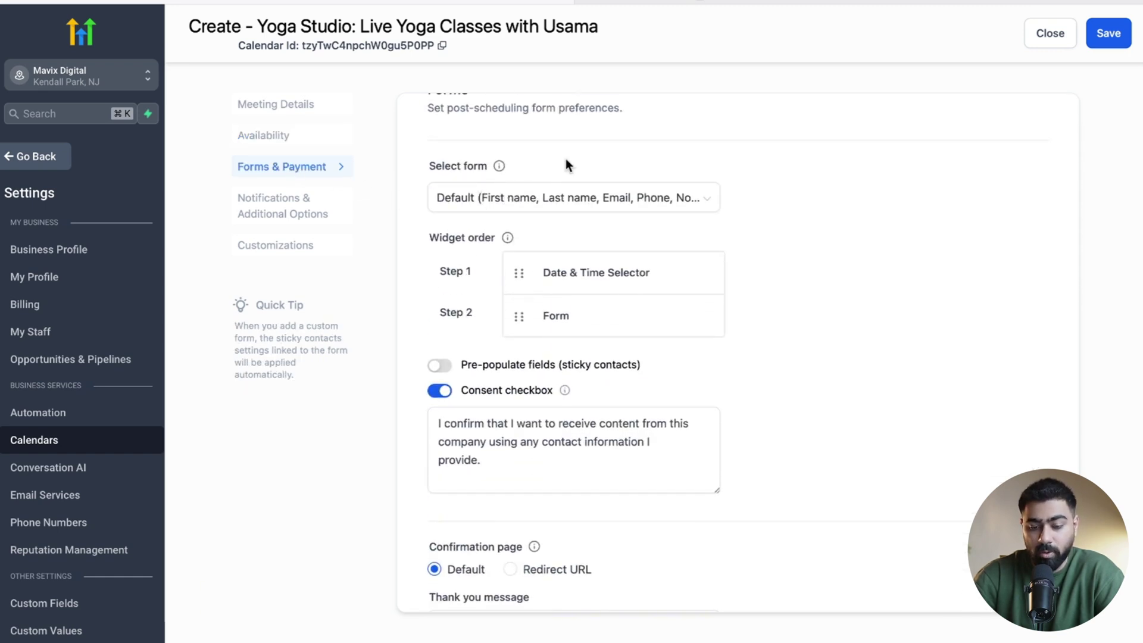
{"action": "scroll", "coordinate": [554, 364], "scroll_direction": "down", "scroll_amount": 8}
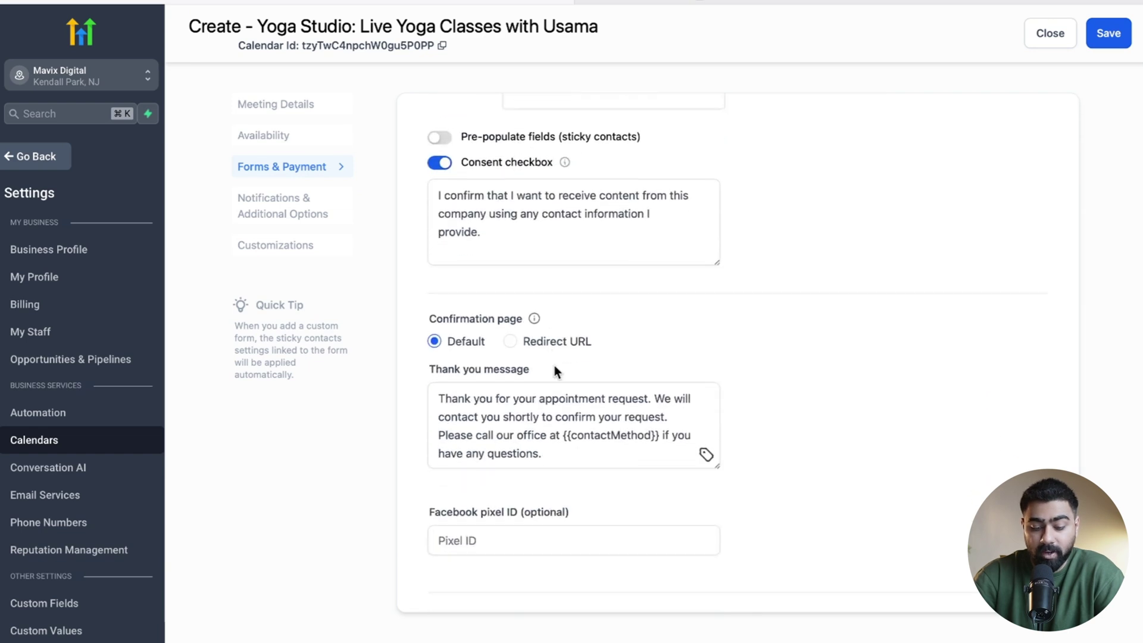
{"action": "scroll", "coordinate": [555, 366], "scroll_direction": "down", "scroll_amount": 3}
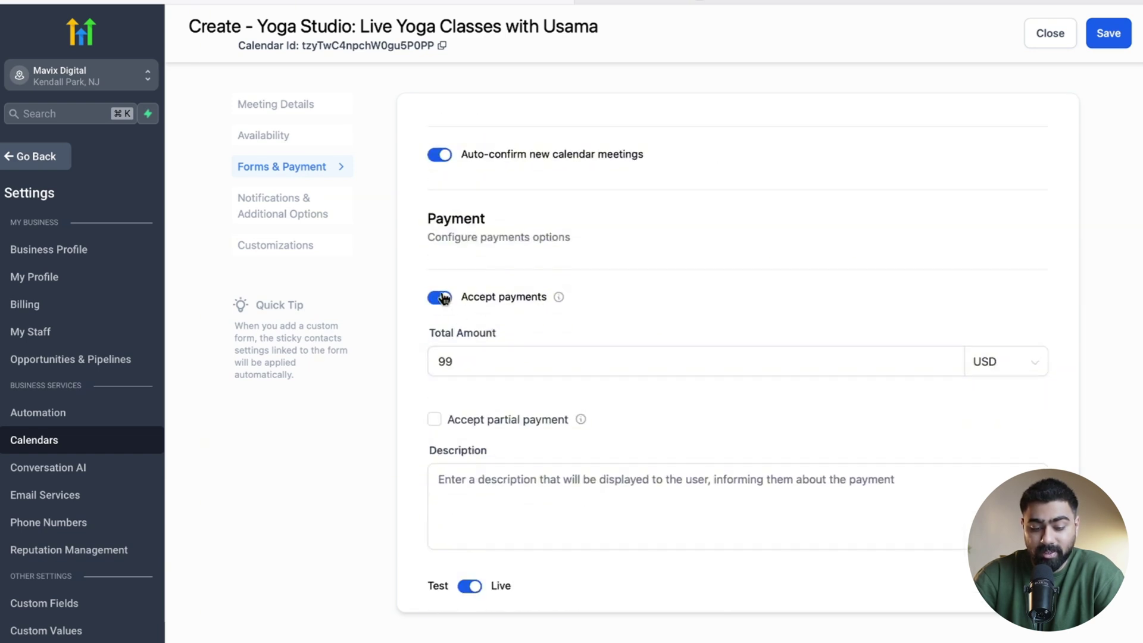
{"action": "double_click", "coordinate": [467, 360]}
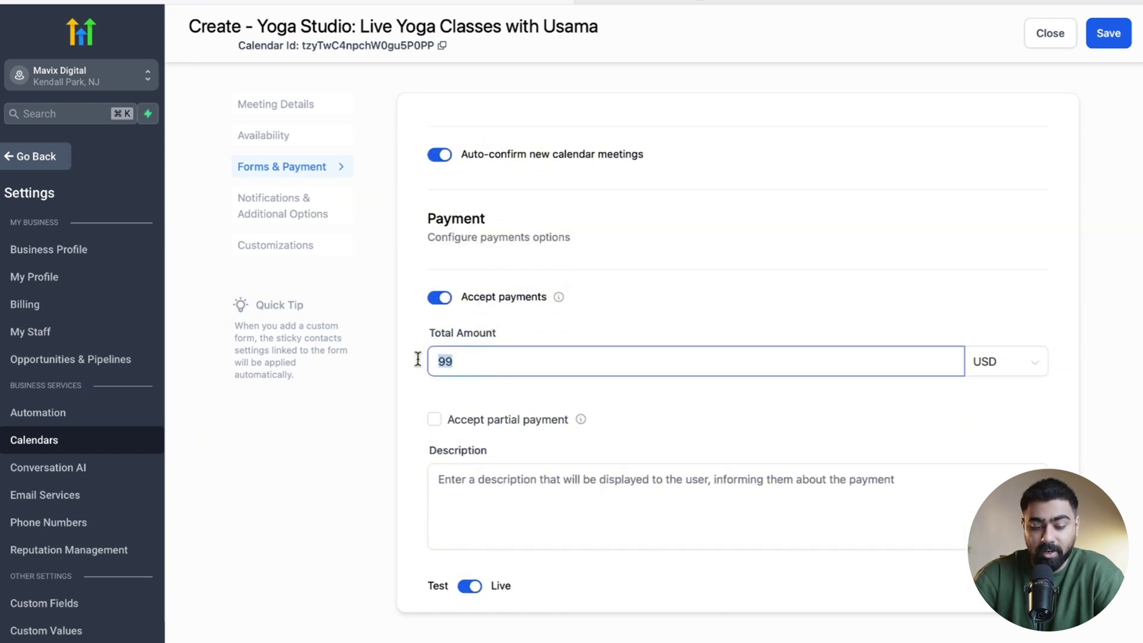
{"action": "scroll", "coordinate": [470, 375], "scroll_direction": "down", "scroll_amount": 1}
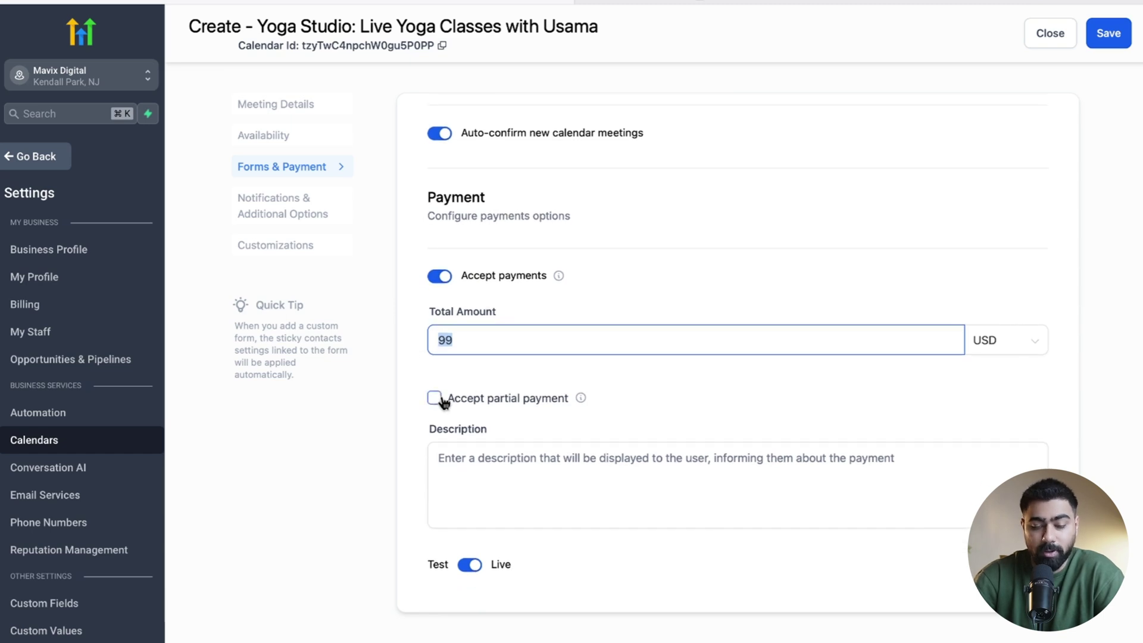
{"action": "left_click", "coordinate": [473, 467]}
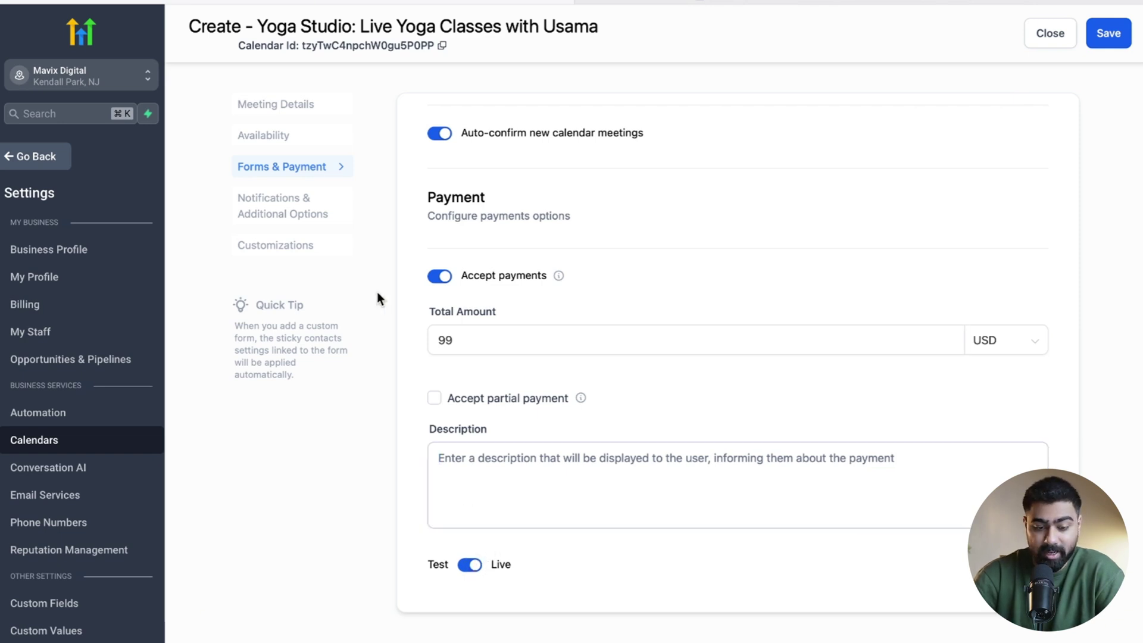
Step: Send acknowledgement emails to both the contact and the assigned user
{"action": "left_click", "coordinate": [292, 215]}
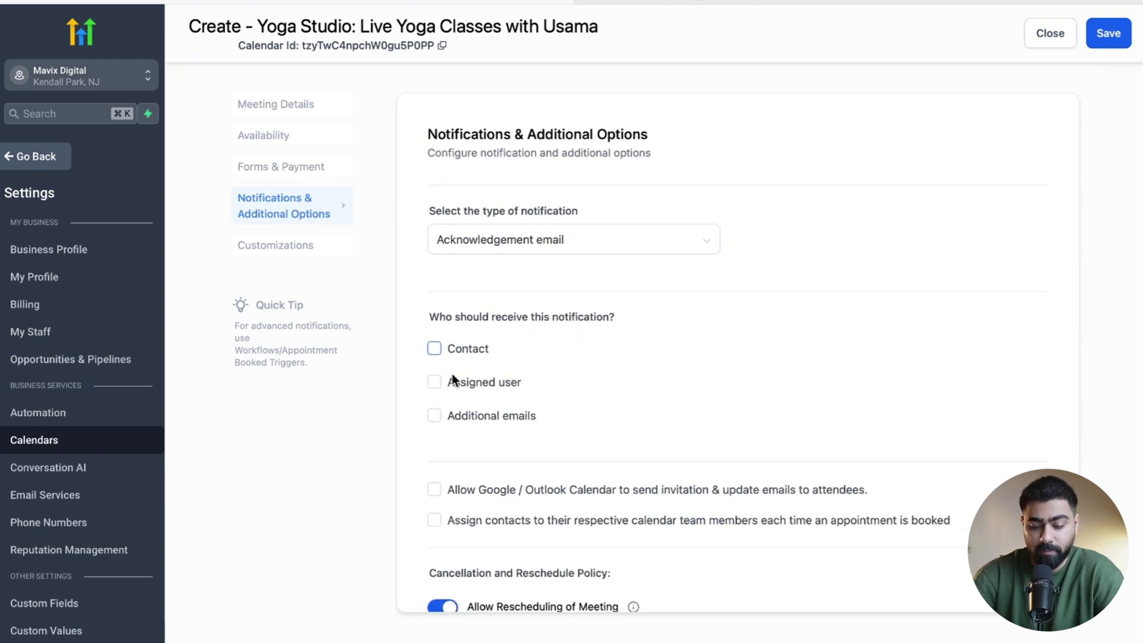
{"action": "left_click", "coordinate": [435, 382]}
{"action": "left_click", "coordinate": [434, 349]}
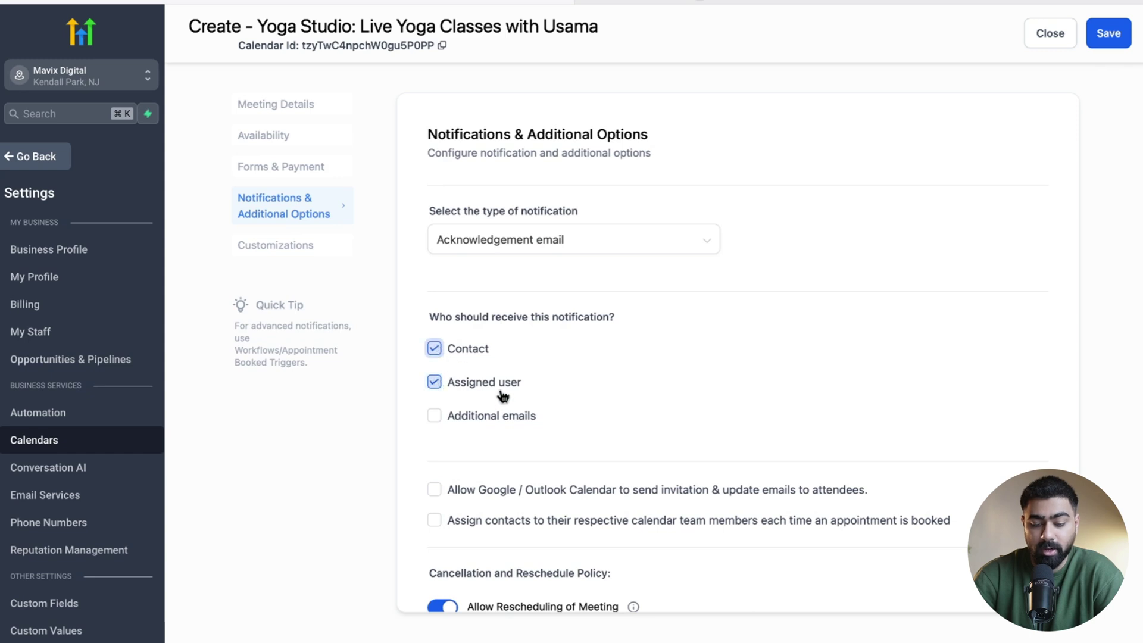
Step: Leave additional emails off and allow Google / Outlook Calendar to email attendees
{"action": "scroll", "coordinate": [476, 387], "scroll_direction": "down", "scroll_amount": 1}
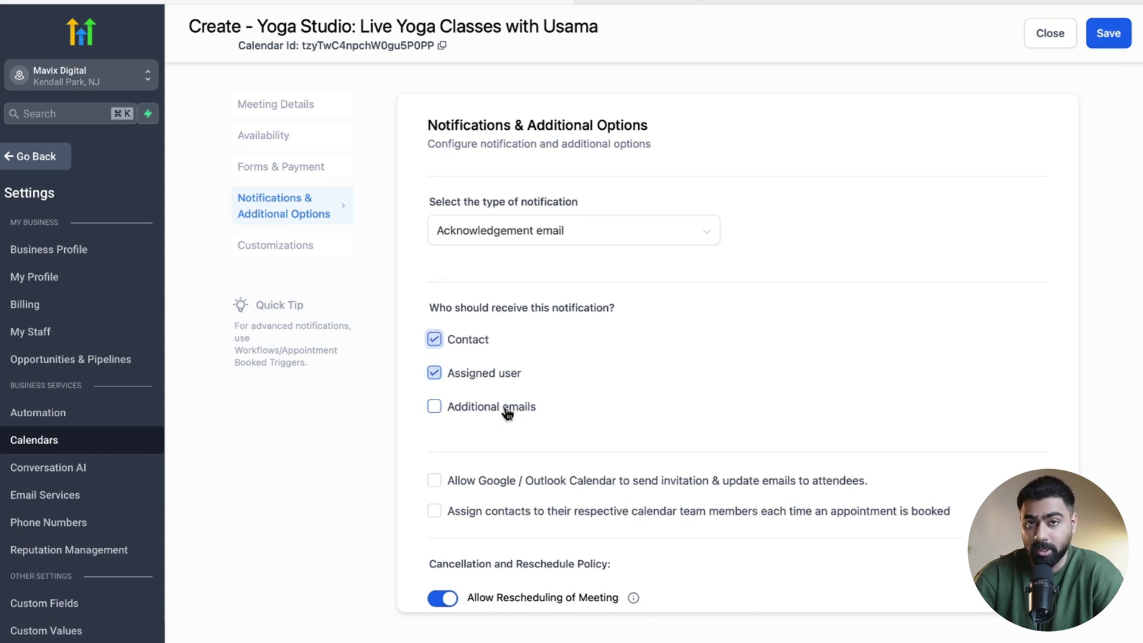
{"action": "left_click", "coordinate": [490, 412]}
{"action": "left_click", "coordinate": [490, 475]}
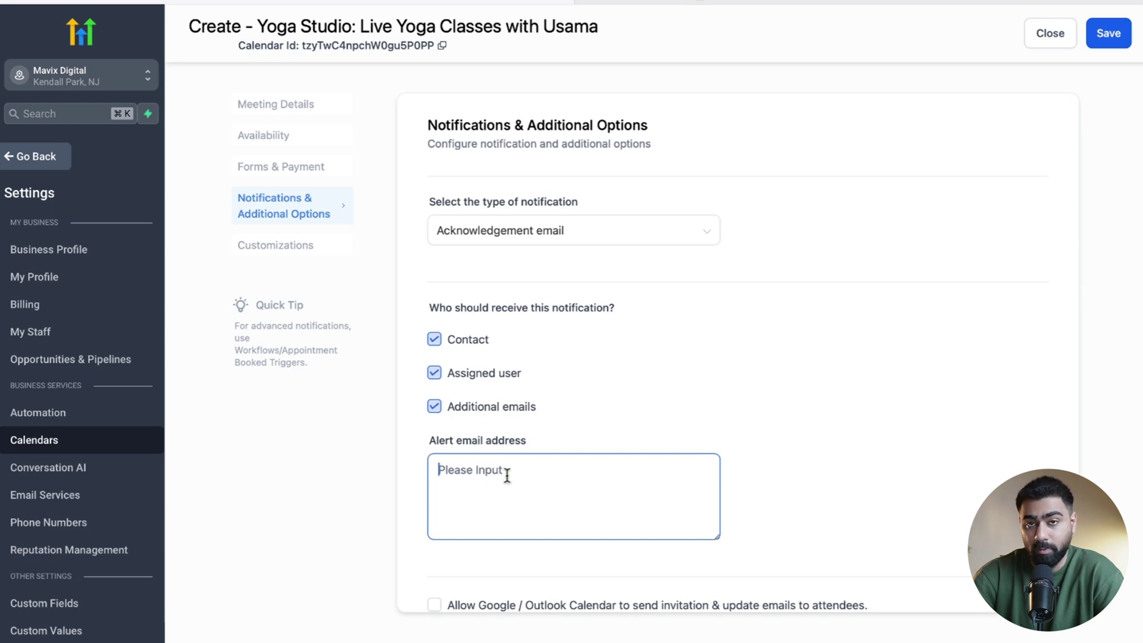
{"action": "left_click", "coordinate": [434, 407]}
{"action": "scroll", "coordinate": [432, 352], "scroll_direction": "down", "scroll_amount": 2}
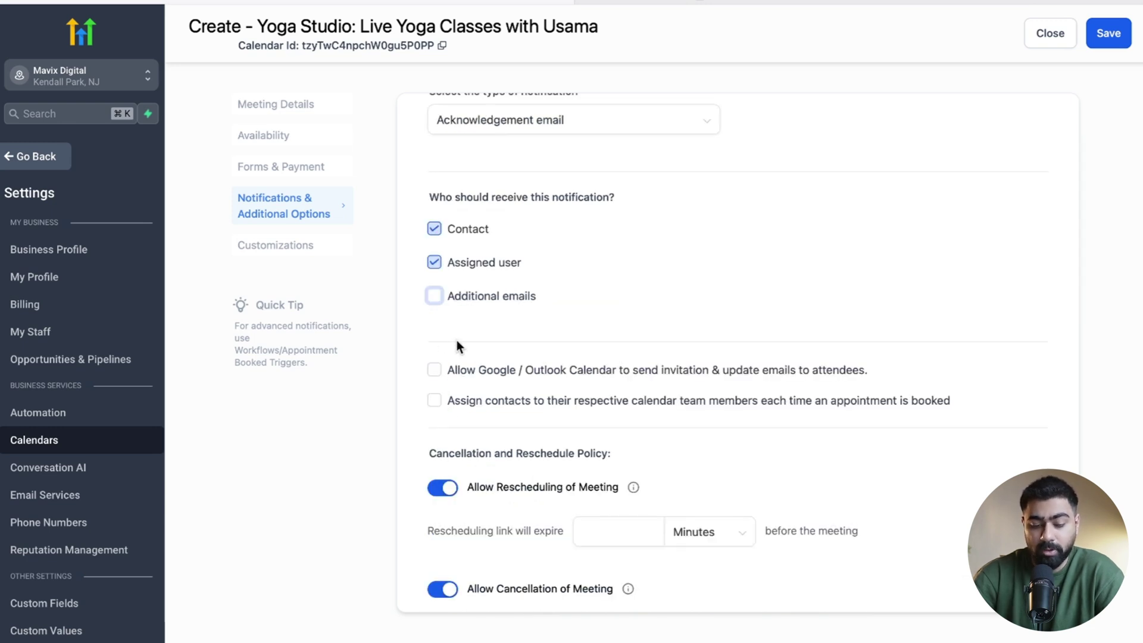
{"action": "left_click", "coordinate": [433, 370]}
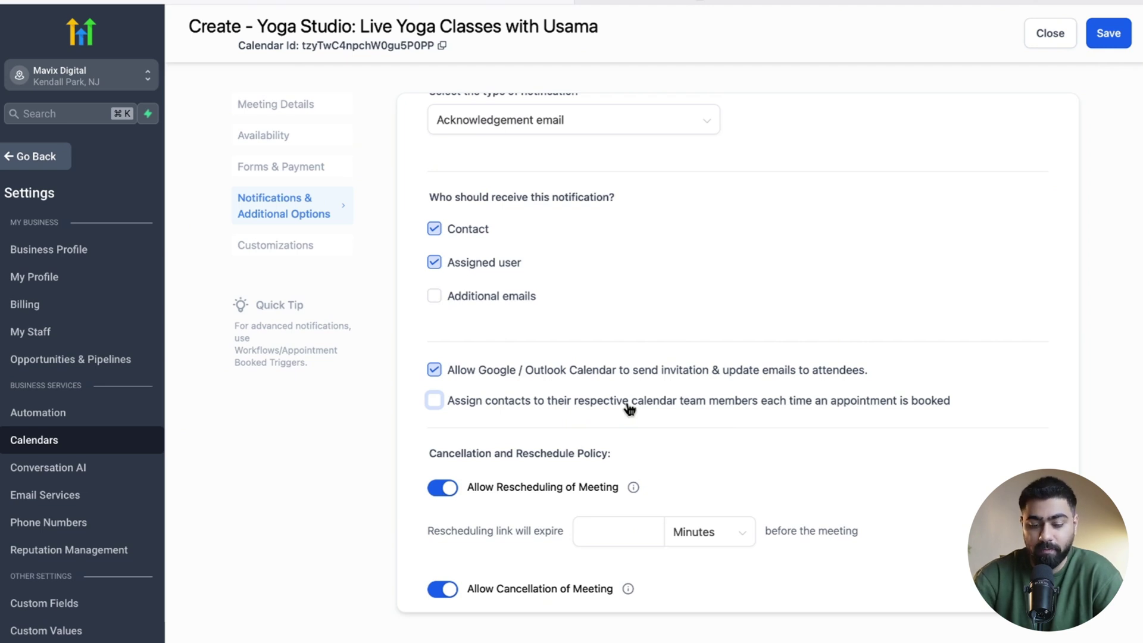
{"action": "scroll", "coordinate": [563, 334], "scroll_direction": "up", "scroll_amount": 2}
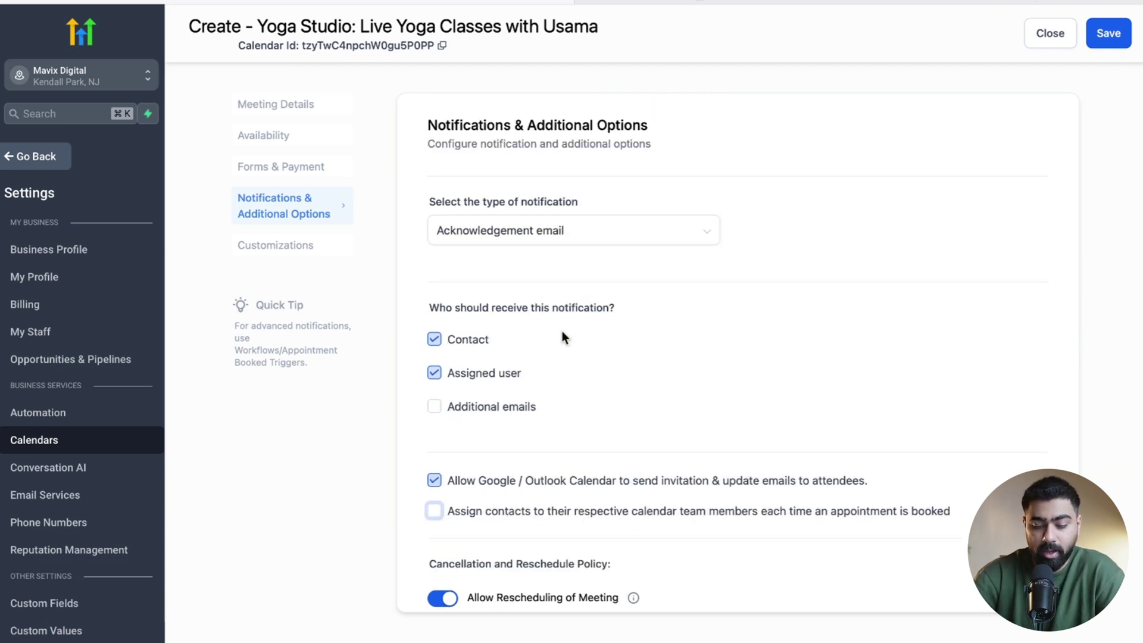
{"action": "scroll", "coordinate": [563, 337], "scroll_direction": "down", "scroll_amount": 4}
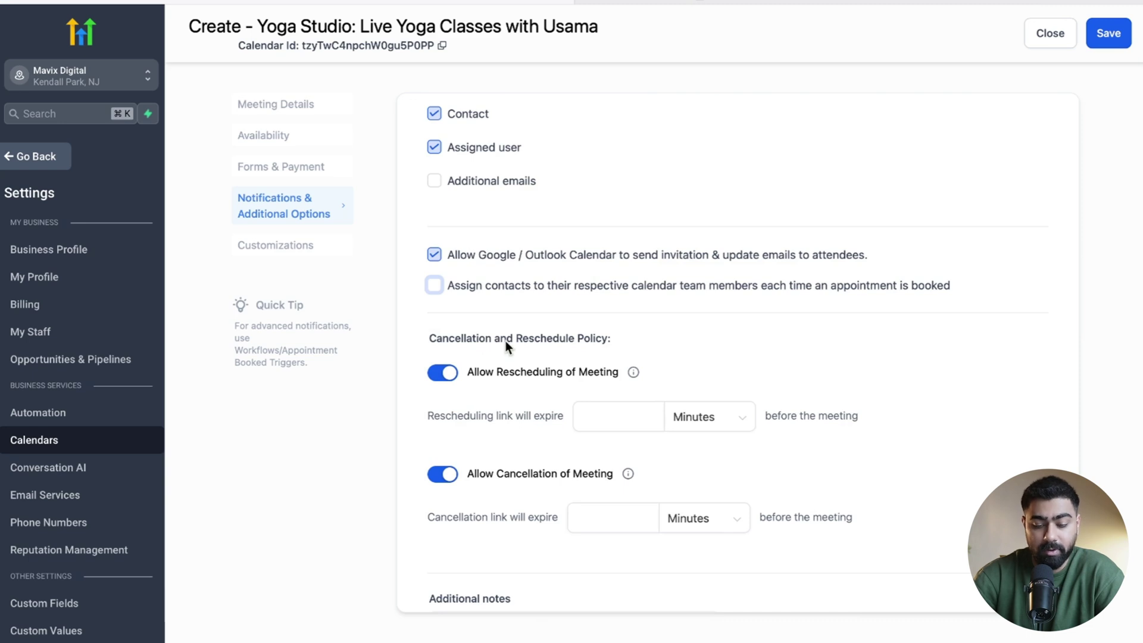
{"action": "scroll", "coordinate": [531, 345], "scroll_direction": "down", "scroll_amount": 1}
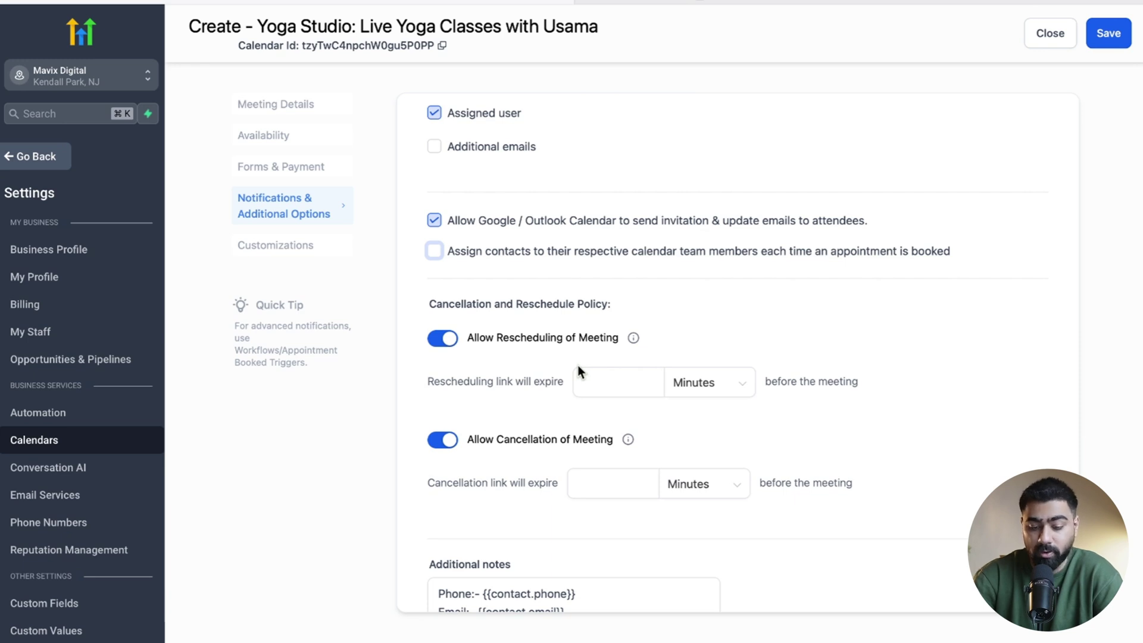
Step: Make the rescheduling link expire 24 Hours before the meeting
{"action": "left_click", "coordinate": [619, 382]}
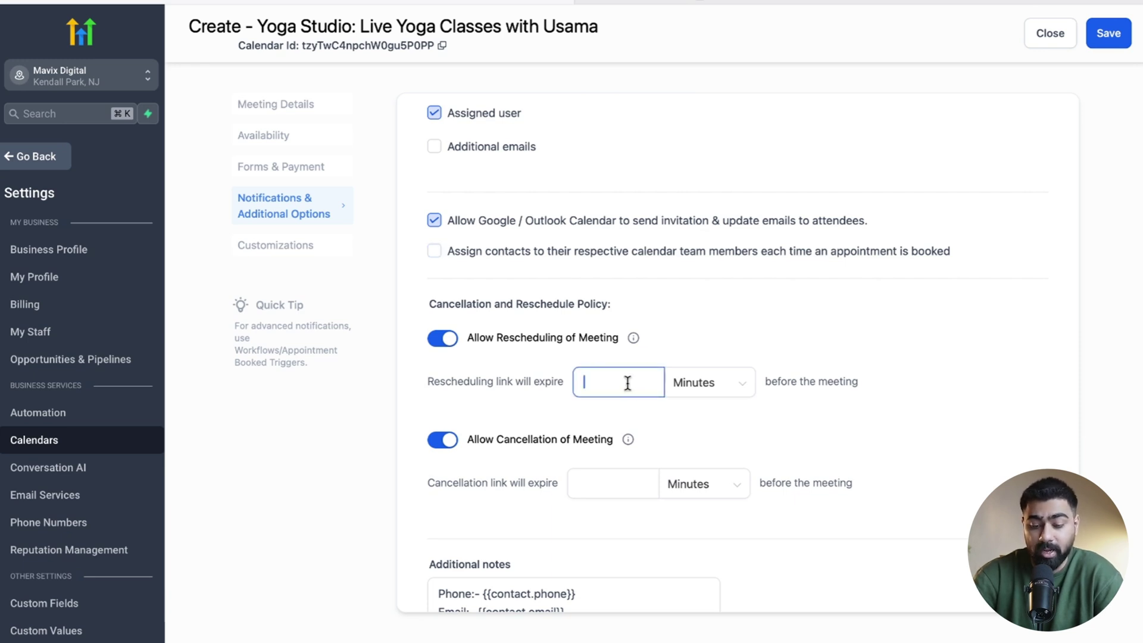
{"action": "type", "text": "24"}
{"action": "left_click", "coordinate": [706, 384]}
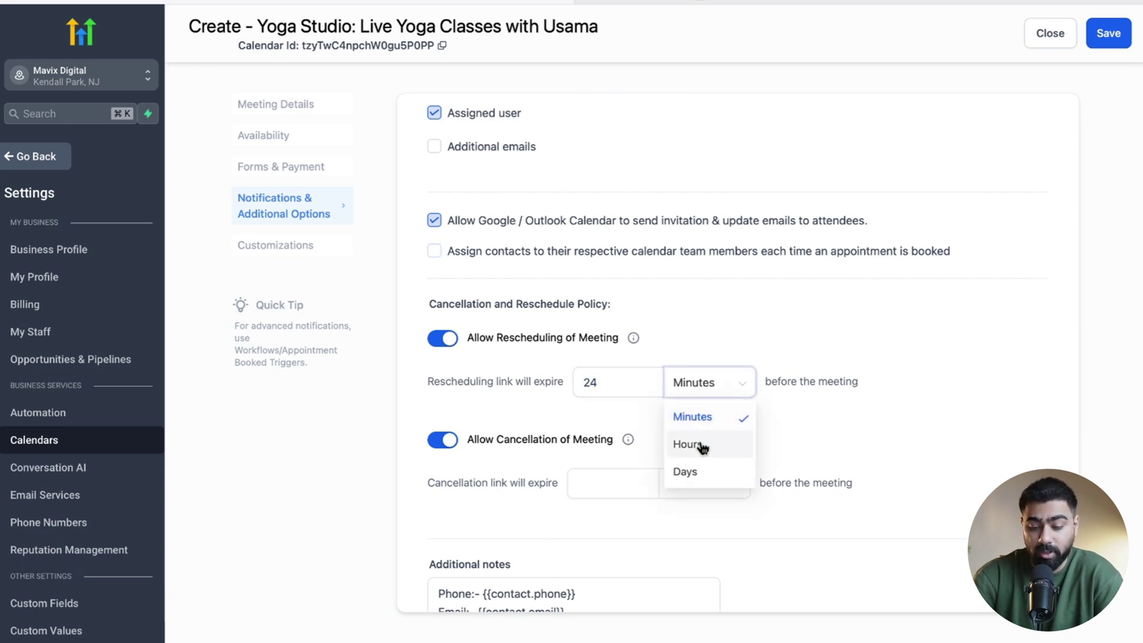
{"action": "left_click", "coordinate": [702, 448]}
Step: Make the cancellation link expire 24 Hours before the meeting
{"action": "left_click", "coordinate": [643, 472]}
{"action": "type", "text": "24"}
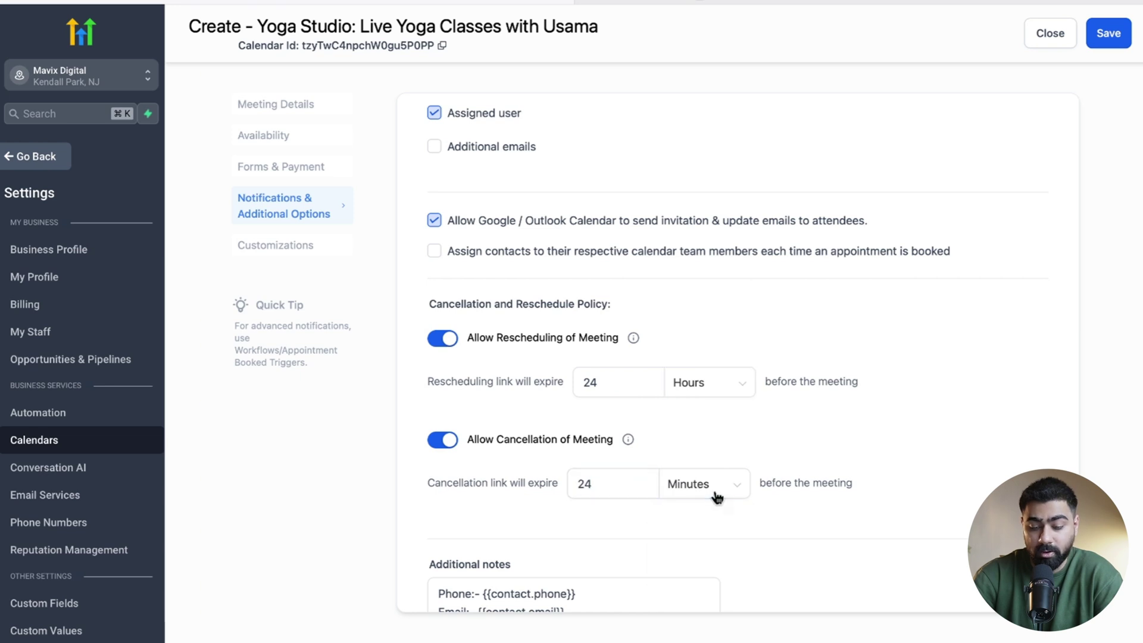
{"action": "left_click", "coordinate": [717, 498]}
{"action": "left_click", "coordinate": [706, 546]}
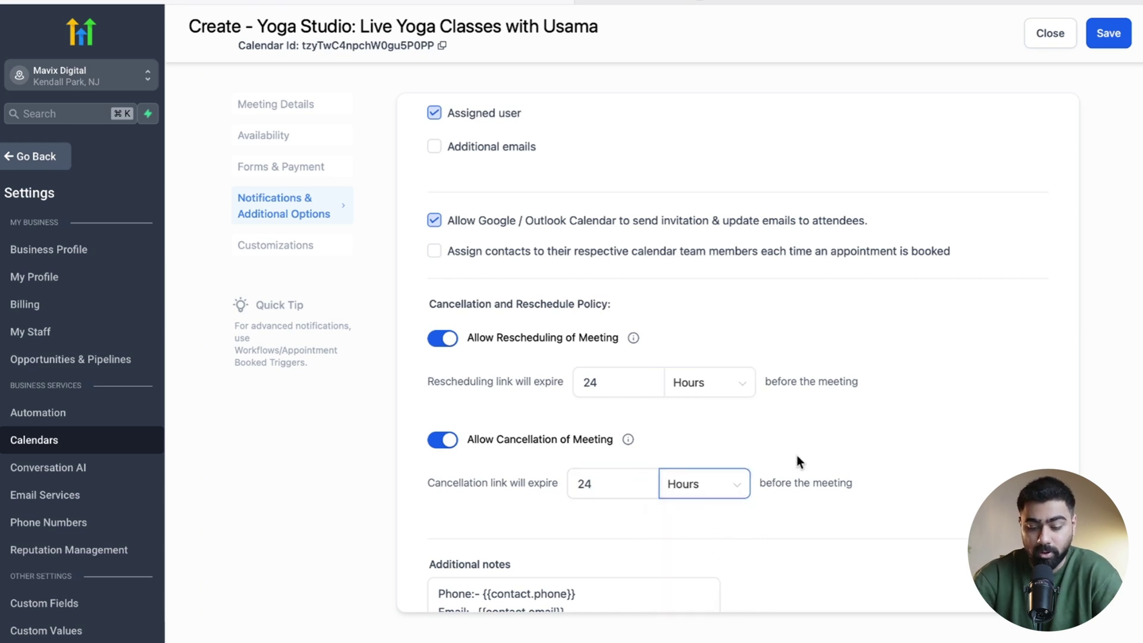
{"action": "scroll", "coordinate": [797, 458], "scroll_direction": "down", "scroll_amount": 3}
{"action": "scroll", "coordinate": [512, 503], "scroll_direction": "down", "scroll_amount": 1}
{"action": "scroll", "coordinate": [512, 503], "scroll_direction": "down", "scroll_amount": 2}
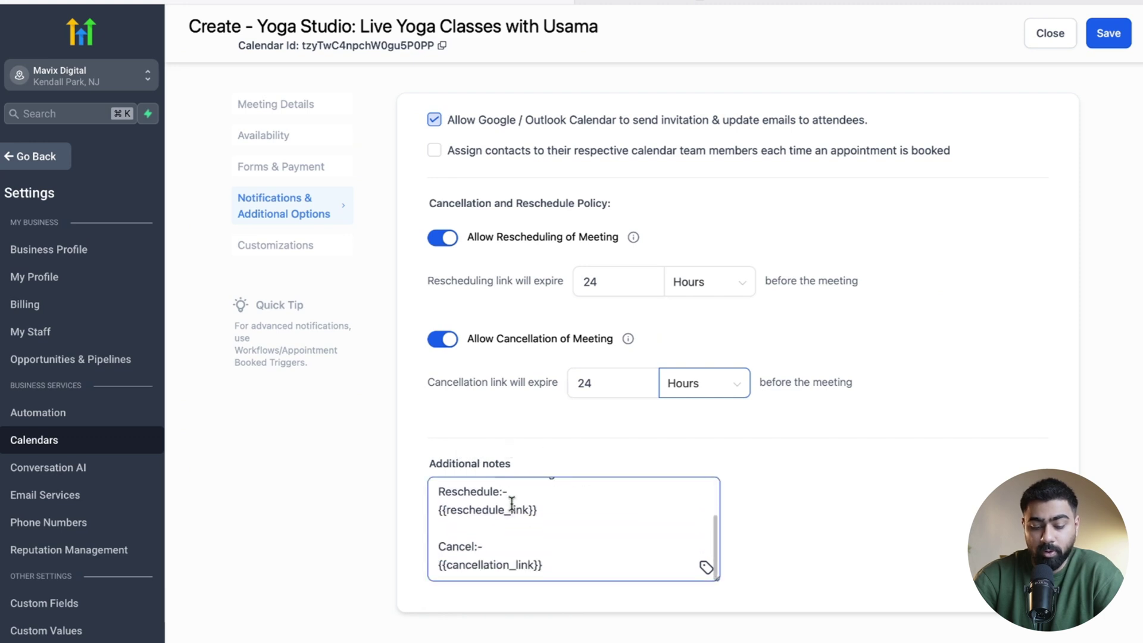
{"action": "scroll", "coordinate": [512, 503], "scroll_direction": "up", "scroll_amount": 3}
{"action": "scroll", "coordinate": [512, 503], "scroll_direction": "down", "scroll_amount": 1}
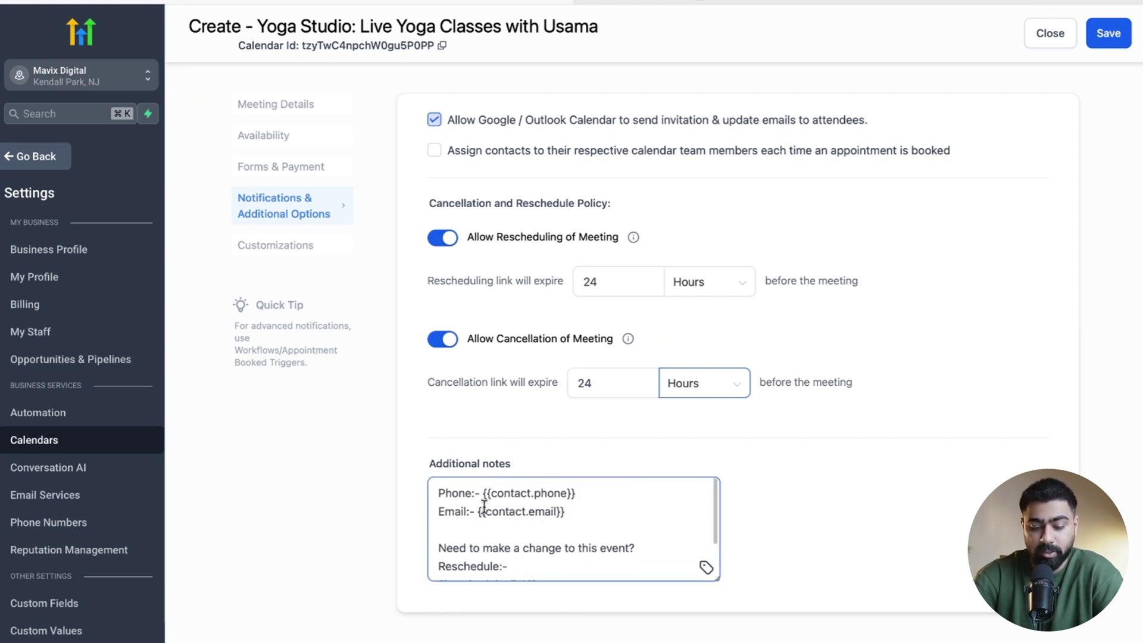
{"action": "left_click", "coordinate": [543, 281]}
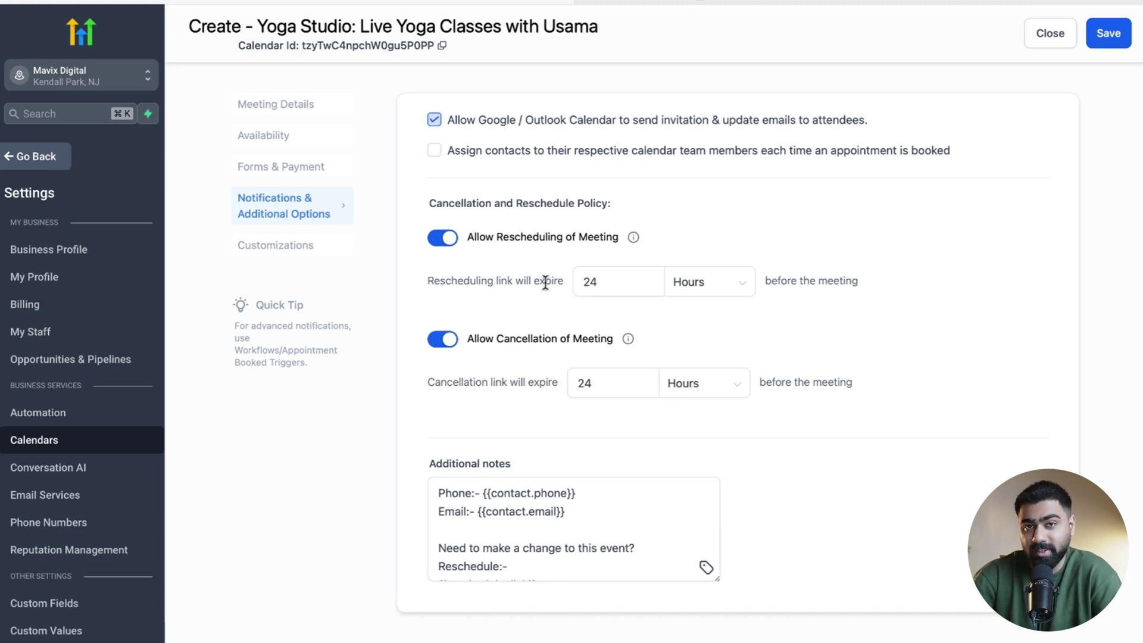
Step: Review the Customizations widget settings and save the yoga class calendar
{"action": "left_click", "coordinate": [318, 246]}
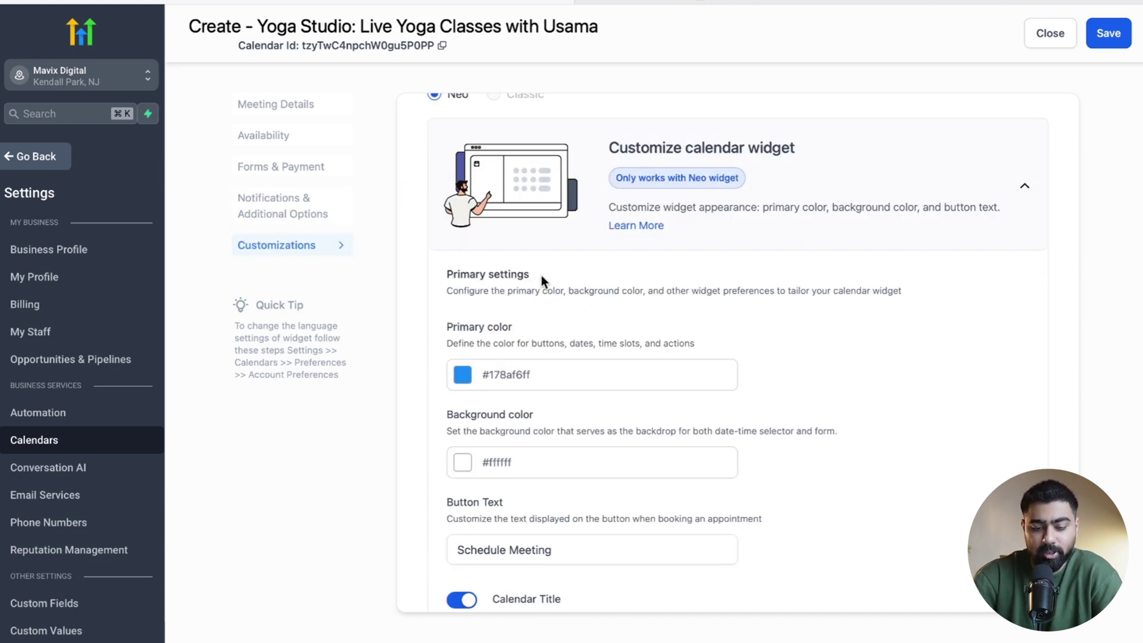
{"action": "scroll", "coordinate": [541, 275], "scroll_direction": "down", "scroll_amount": 1}
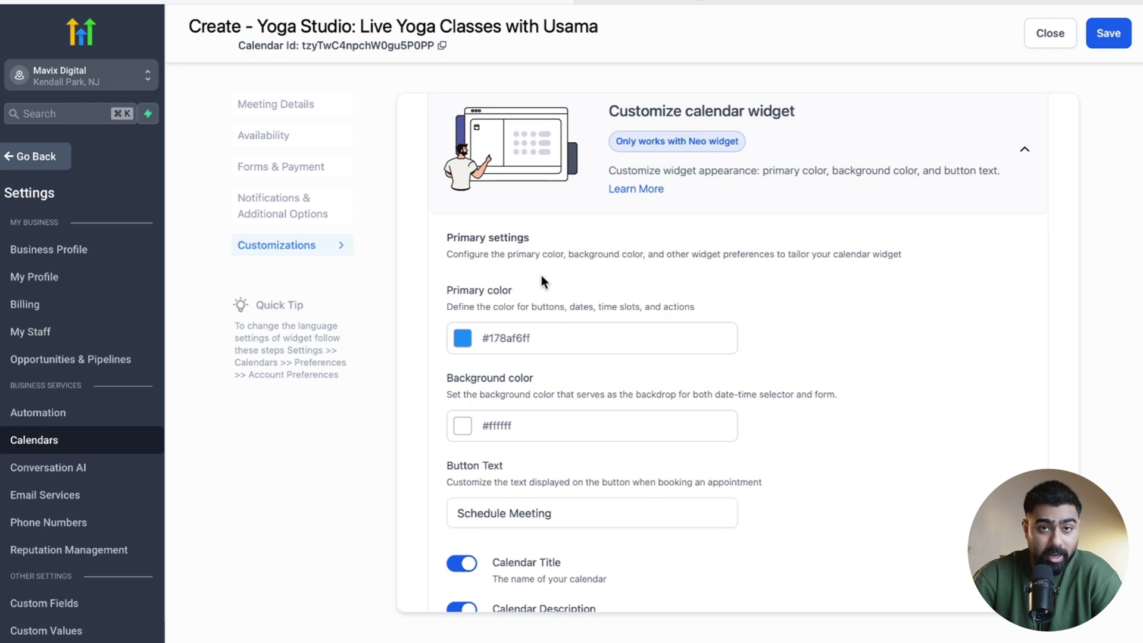
{"action": "scroll", "coordinate": [541, 282], "scroll_direction": "down", "scroll_amount": 3}
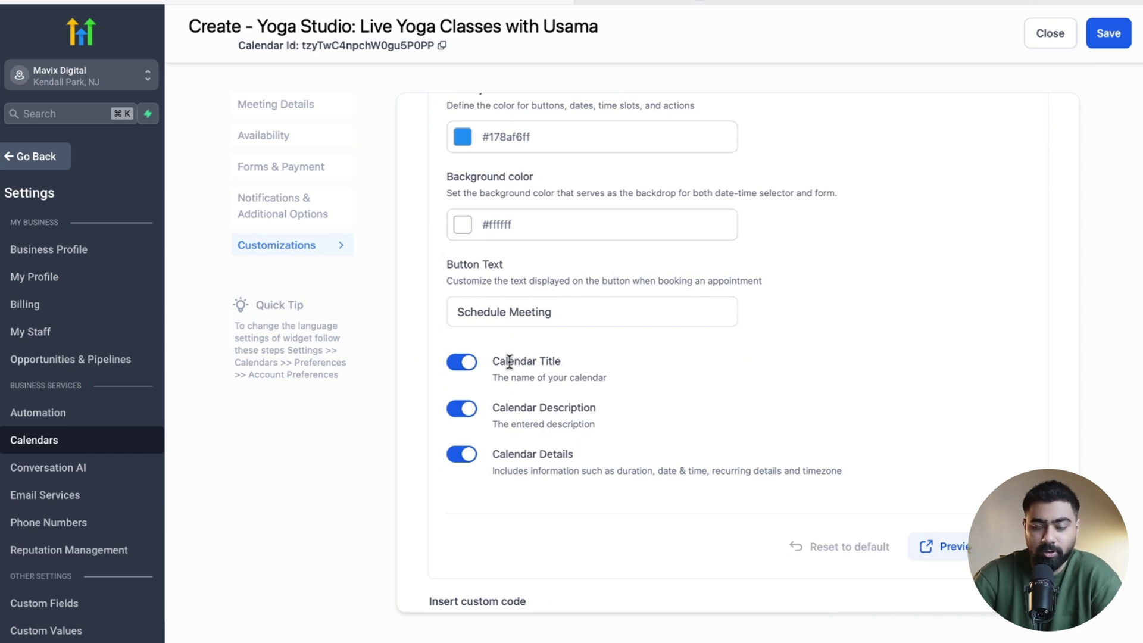
{"action": "left_click", "coordinate": [1109, 33]}
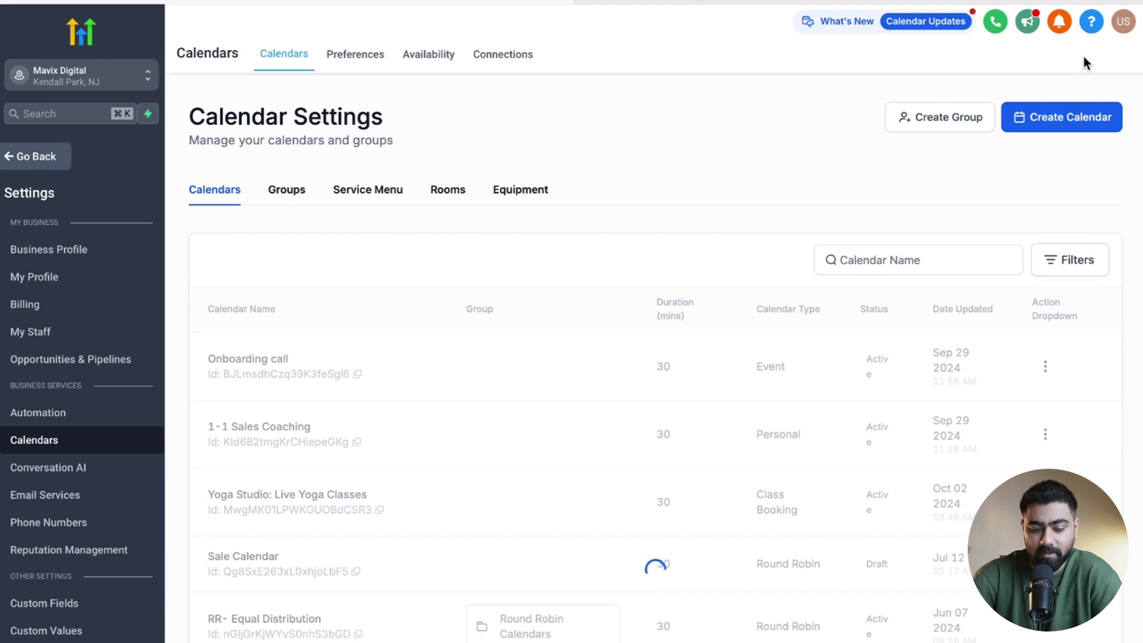
Step: Open Share for the yoga classes calendar and copy its scheduling link
{"action": "scroll", "coordinate": [1048, 467], "scroll_direction": "down", "scroll_amount": 3}
{"action": "left_click", "coordinate": [1046, 470]}
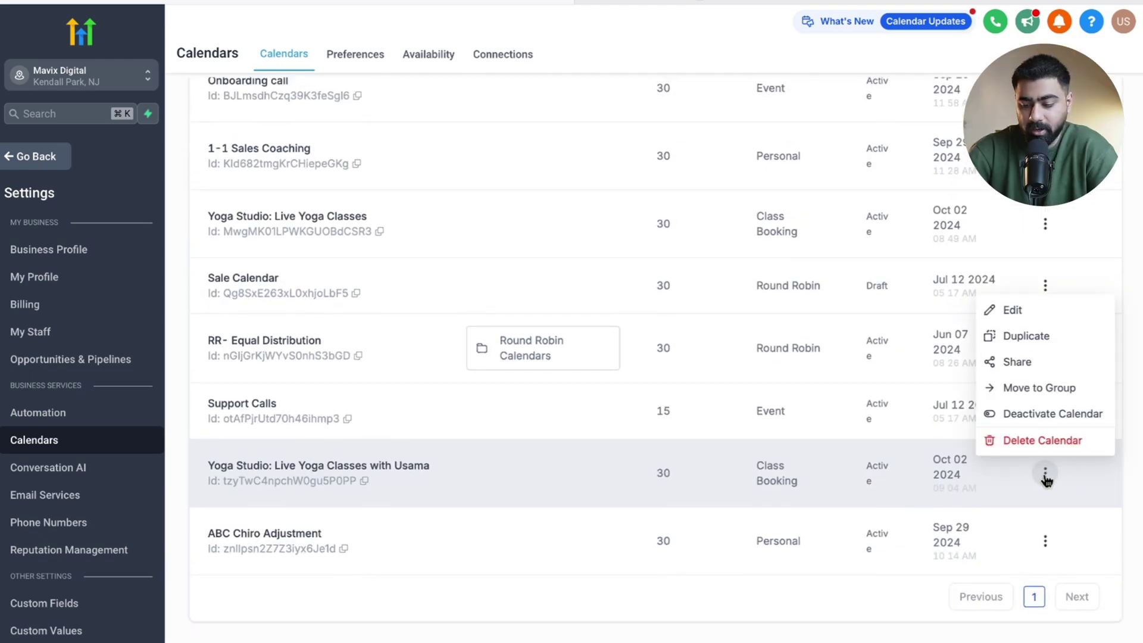
{"action": "left_click", "coordinate": [1034, 364]}
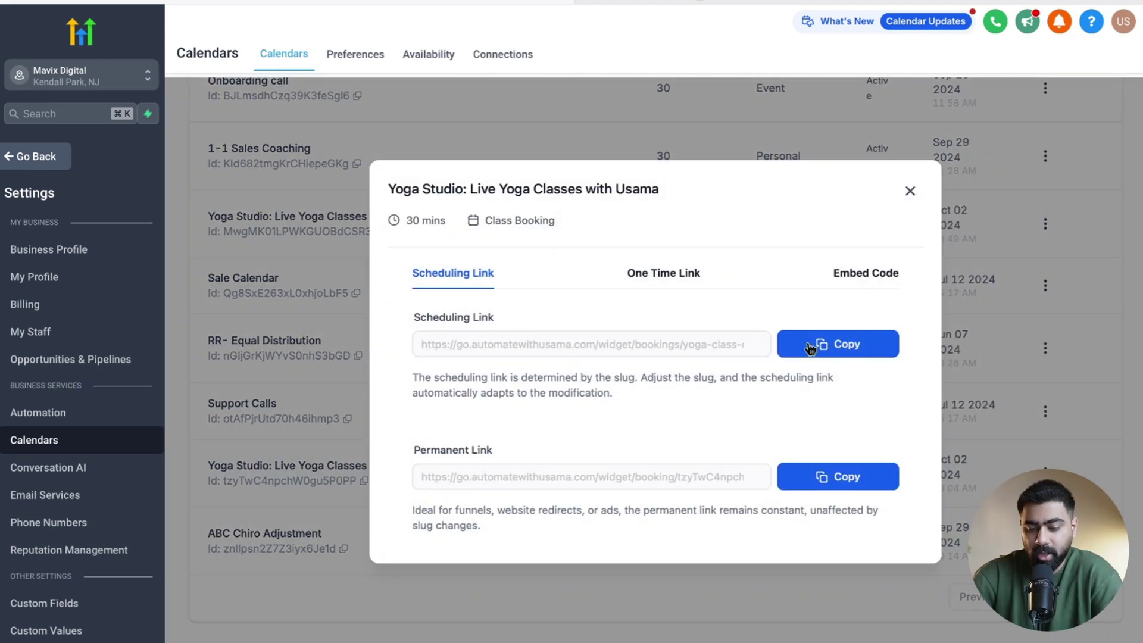
{"action": "left_click", "coordinate": [853, 339]}
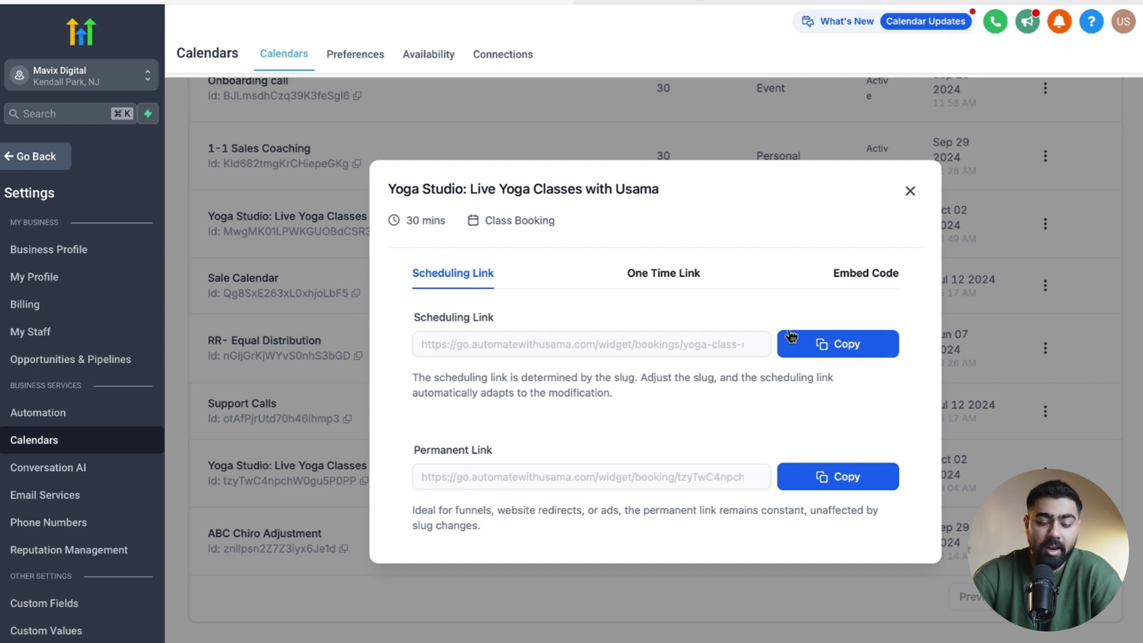
Step: View the embed code, then return to Scheduling Link and copy it again
{"action": "left_click", "coordinate": [858, 278]}
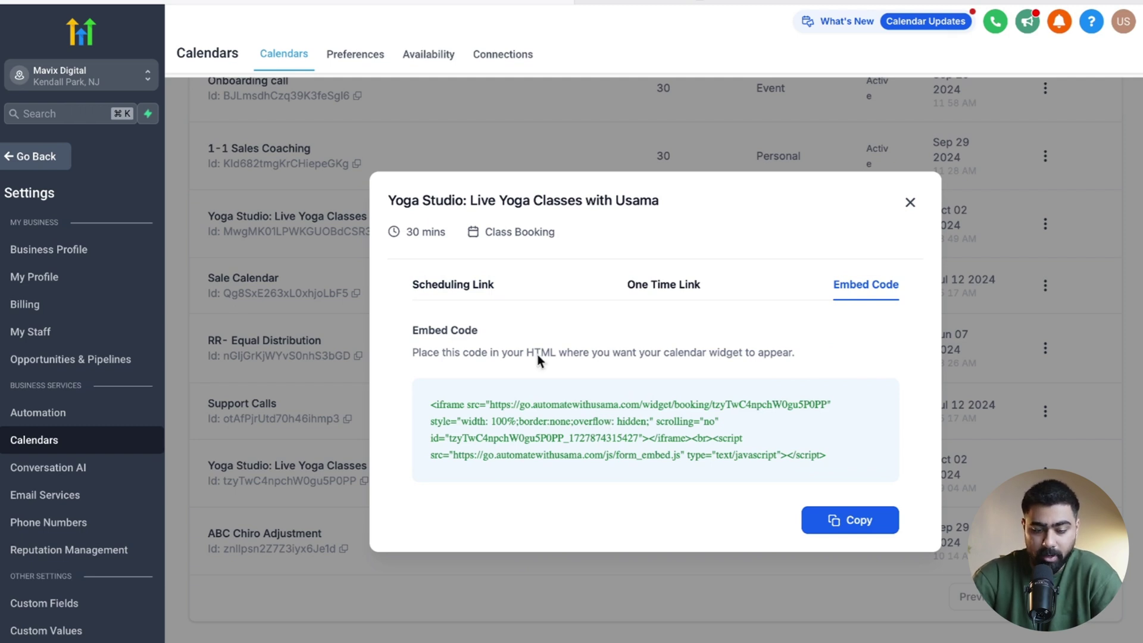
{"action": "left_click", "coordinate": [453, 284]}
{"action": "left_click", "coordinate": [857, 345]}
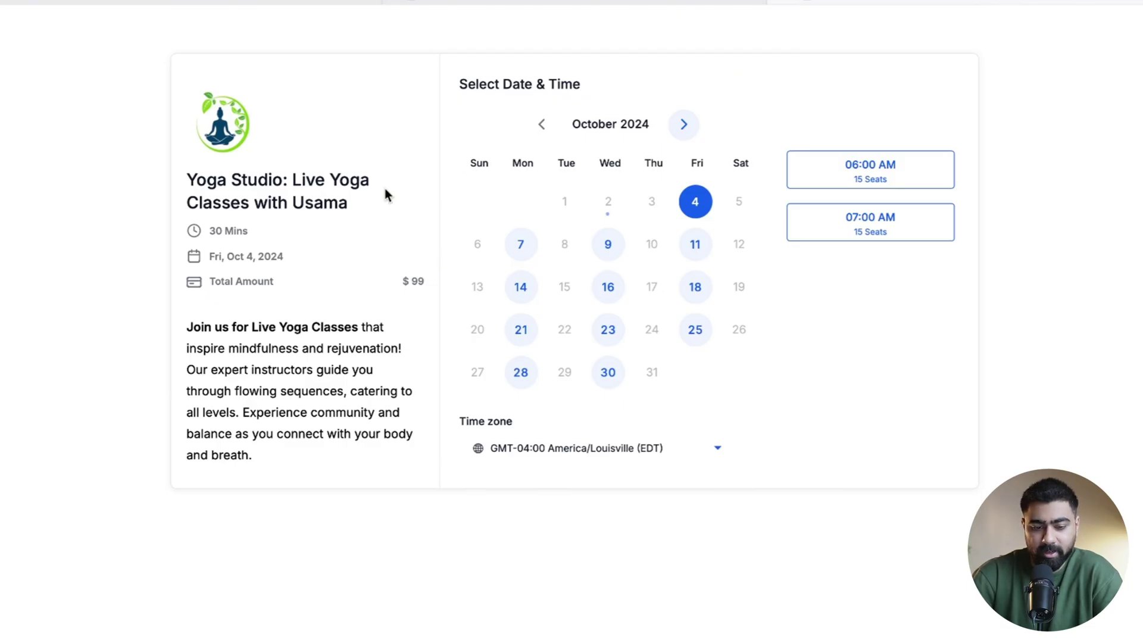
Step: Highlight the class title, the $ 99 price and the description on the booking page
{"action": "left_click_drag", "start_coordinate": [375, 206], "coordinate": [169, 176]}
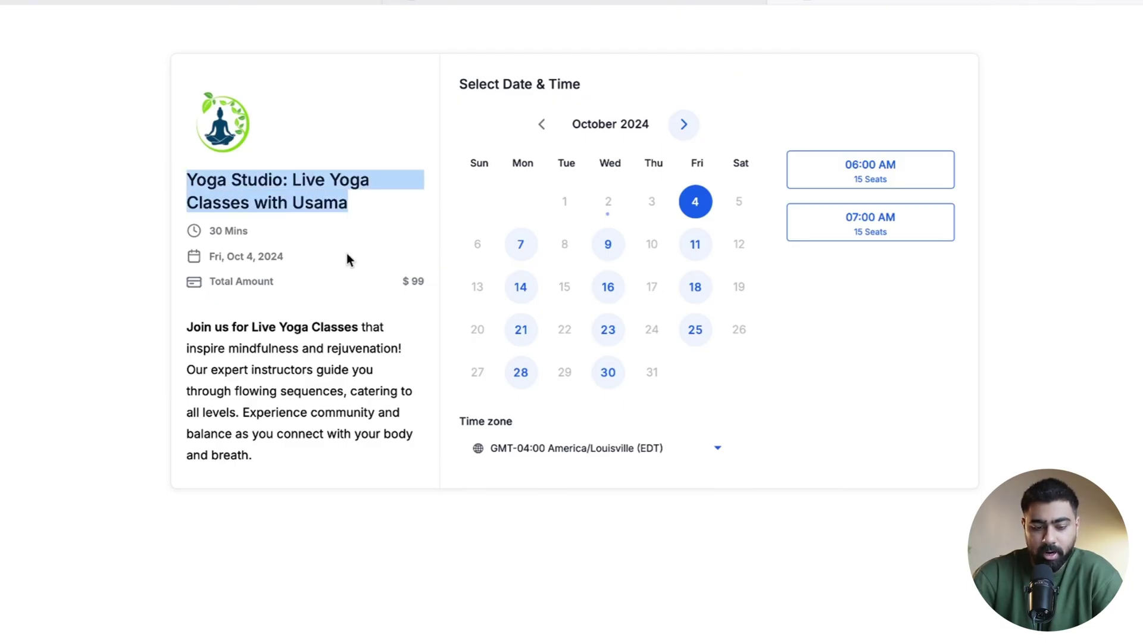
{"action": "left_click_drag", "start_coordinate": [398, 283], "coordinate": [438, 285]}
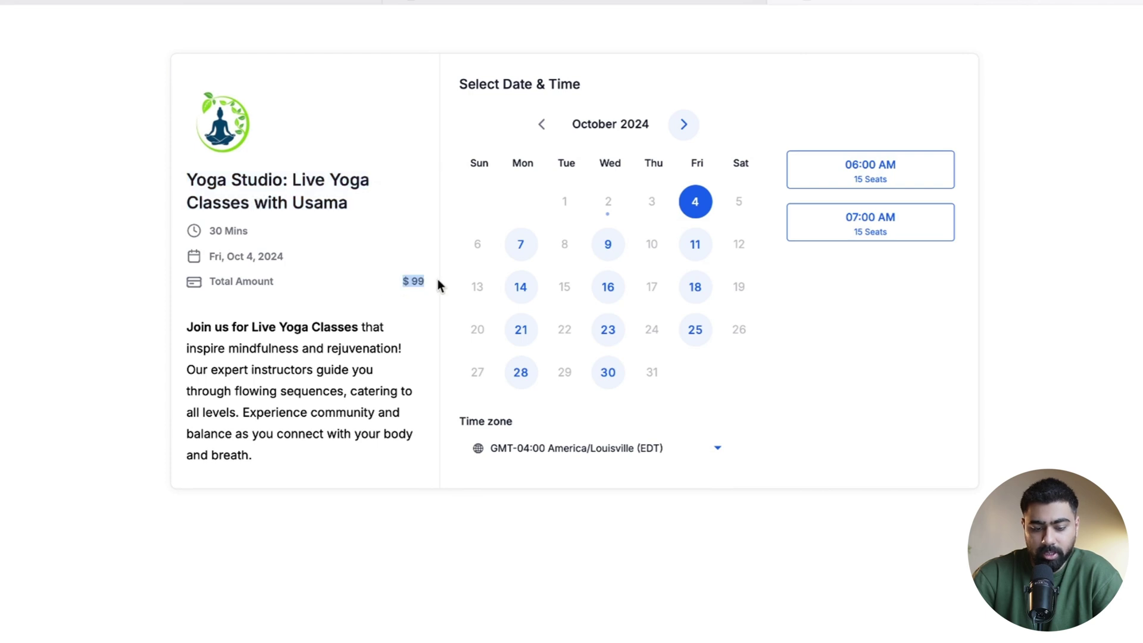
{"action": "left_click_drag", "start_coordinate": [264, 459], "coordinate": [174, 337]}
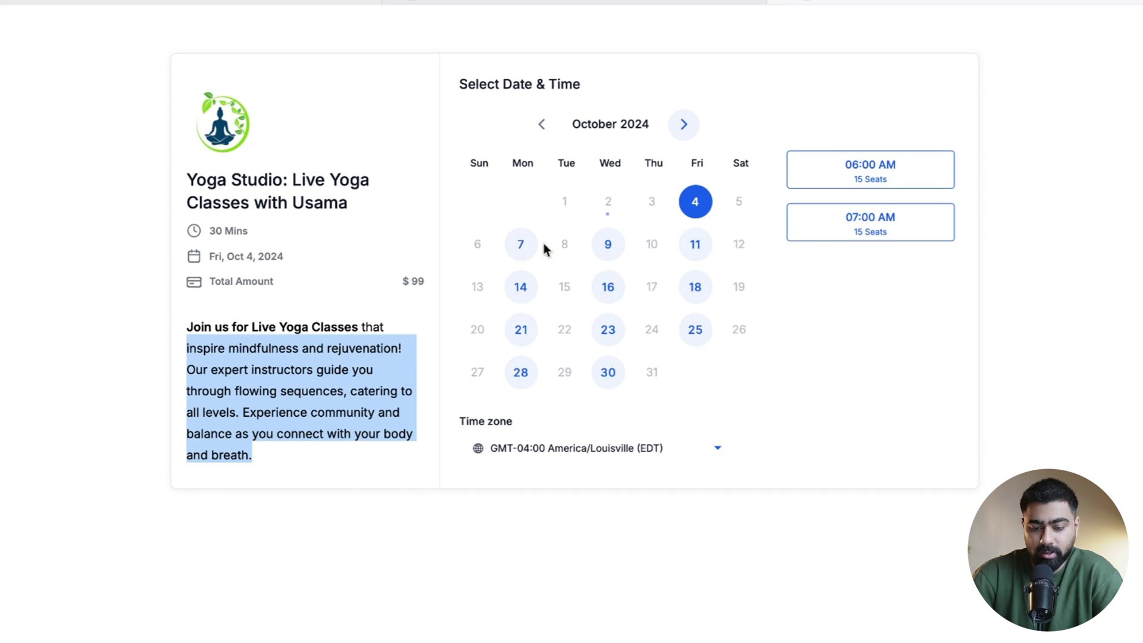
Step: Book a test class in the 06:00 AM slot and submit the booking
{"action": "left_click", "coordinate": [525, 245]}
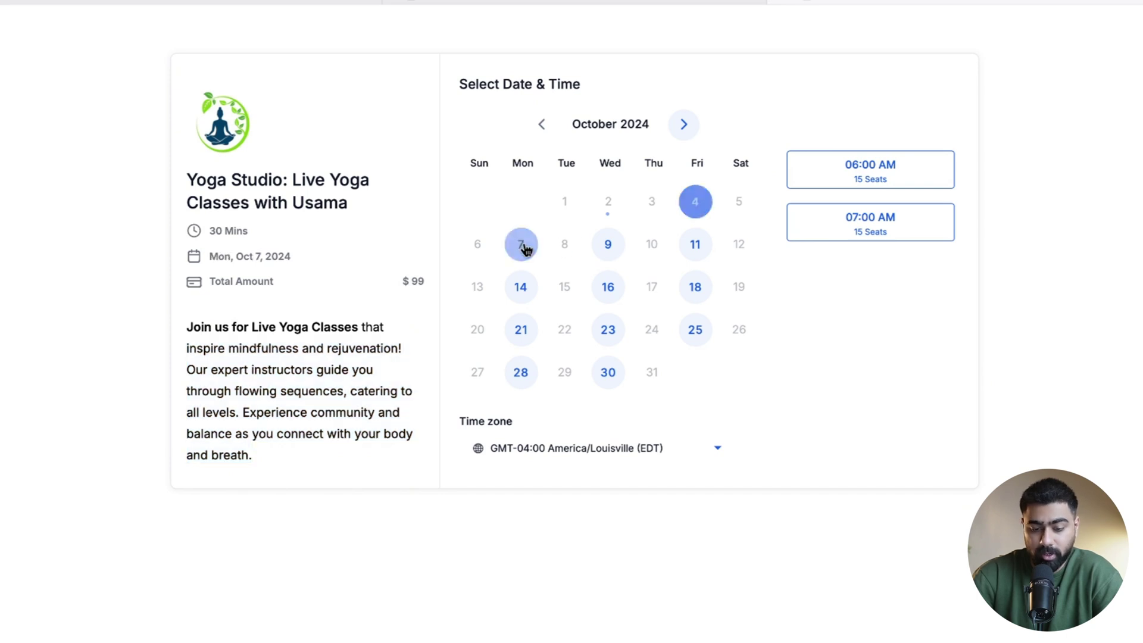
{"action": "left_click", "coordinate": [906, 173]}
{"action": "left_click", "coordinate": [907, 173]}
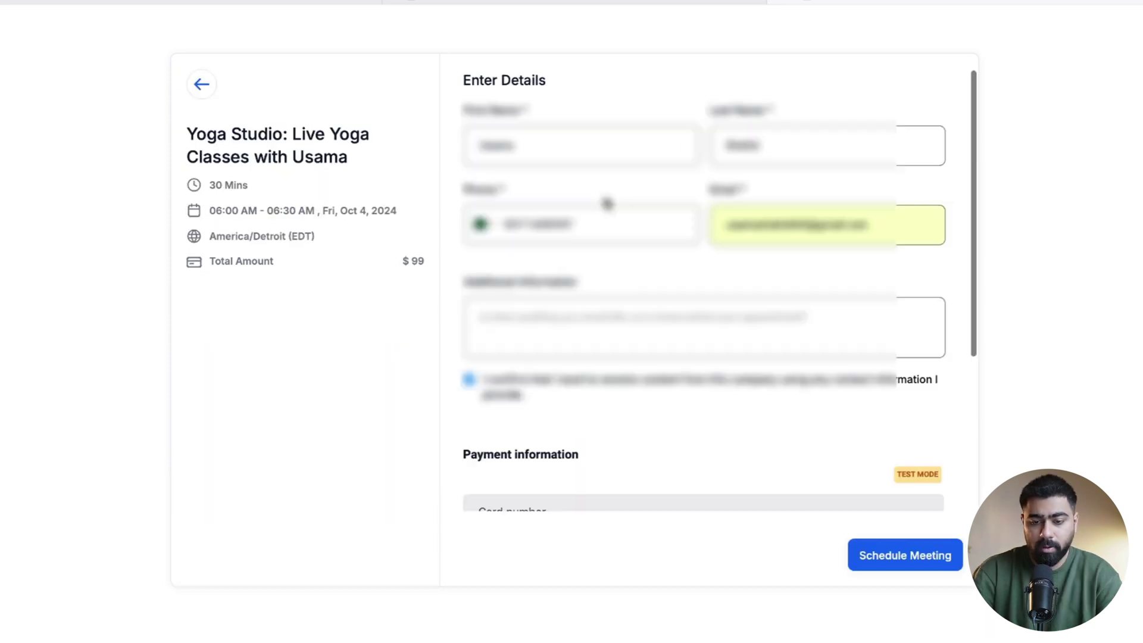
{"action": "scroll", "coordinate": [646, 298], "scroll_direction": "down", "scroll_amount": 4}
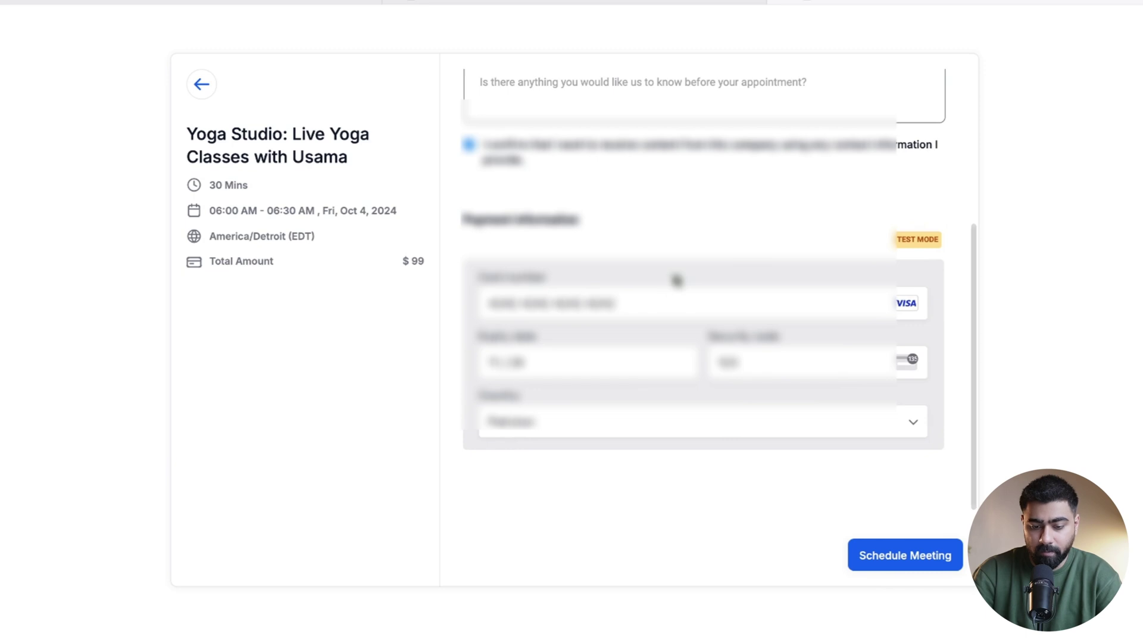
{"action": "left_click", "coordinate": [920, 549]}
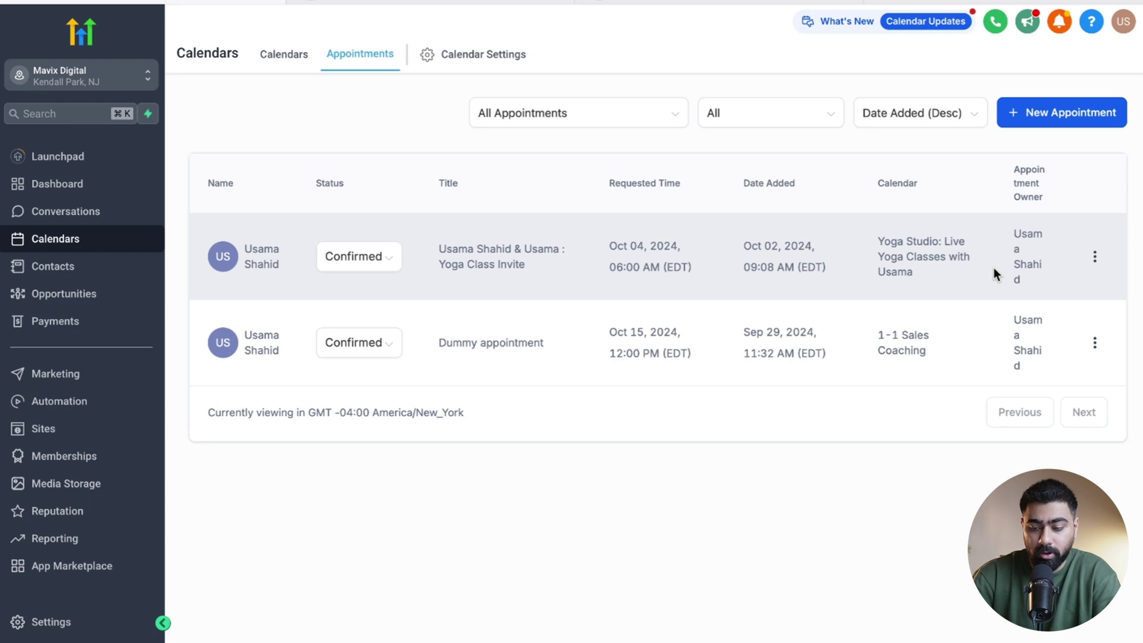
Step: Reschedule the booked yoga class appointment to October 7 and save it
{"action": "left_click", "coordinate": [1095, 257]}
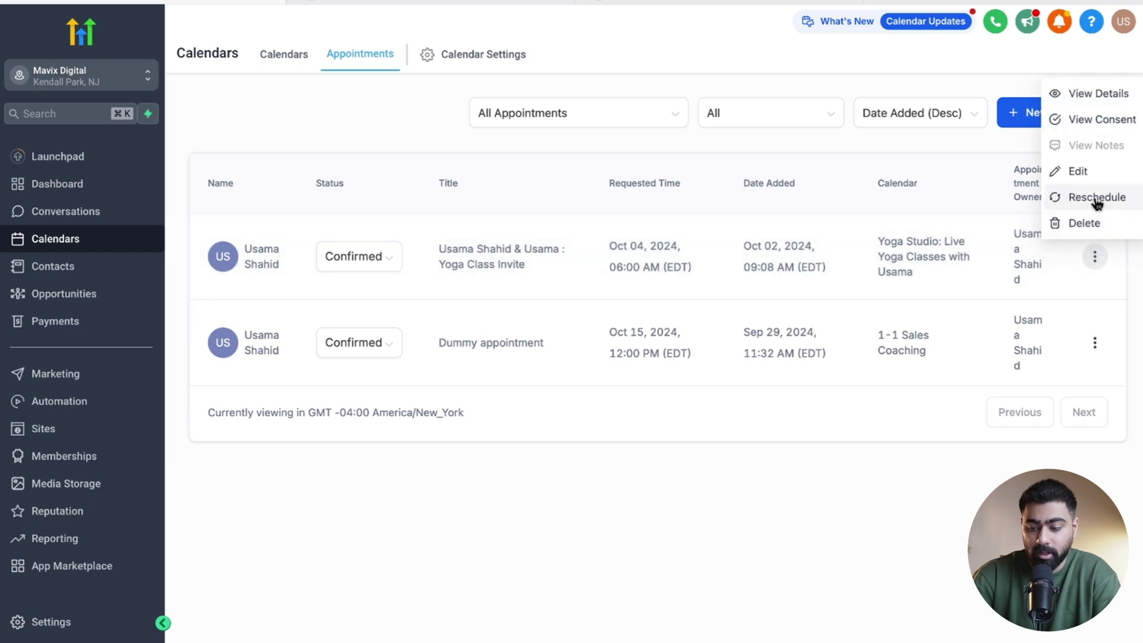
{"action": "left_click", "coordinate": [1101, 199]}
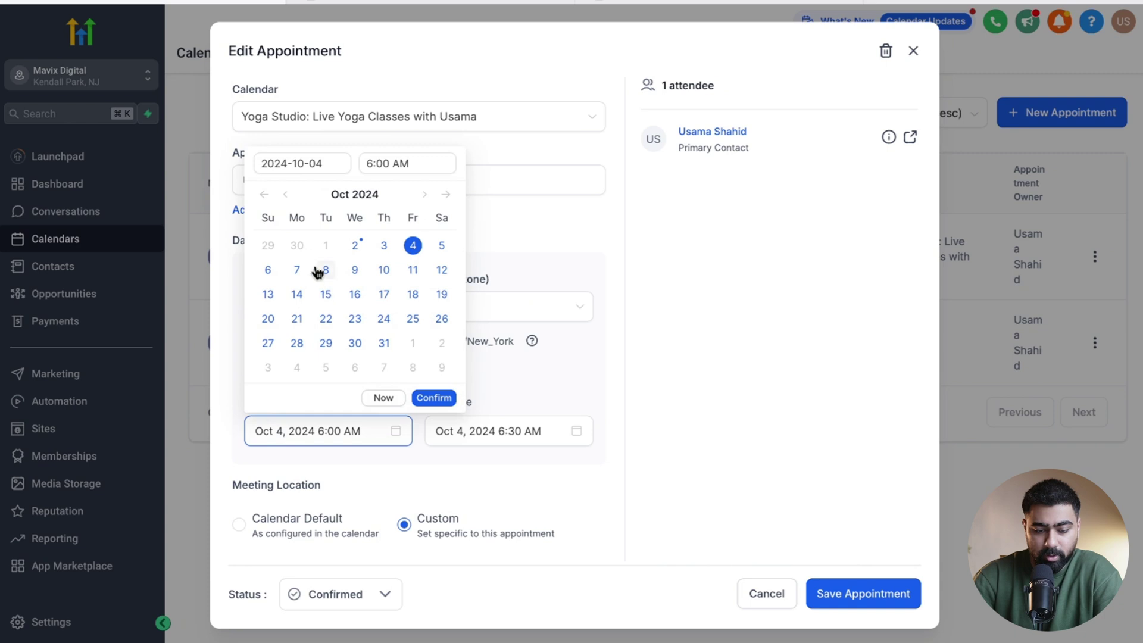
{"action": "left_click", "coordinate": [297, 270]}
{"action": "left_click", "coordinate": [434, 397]}
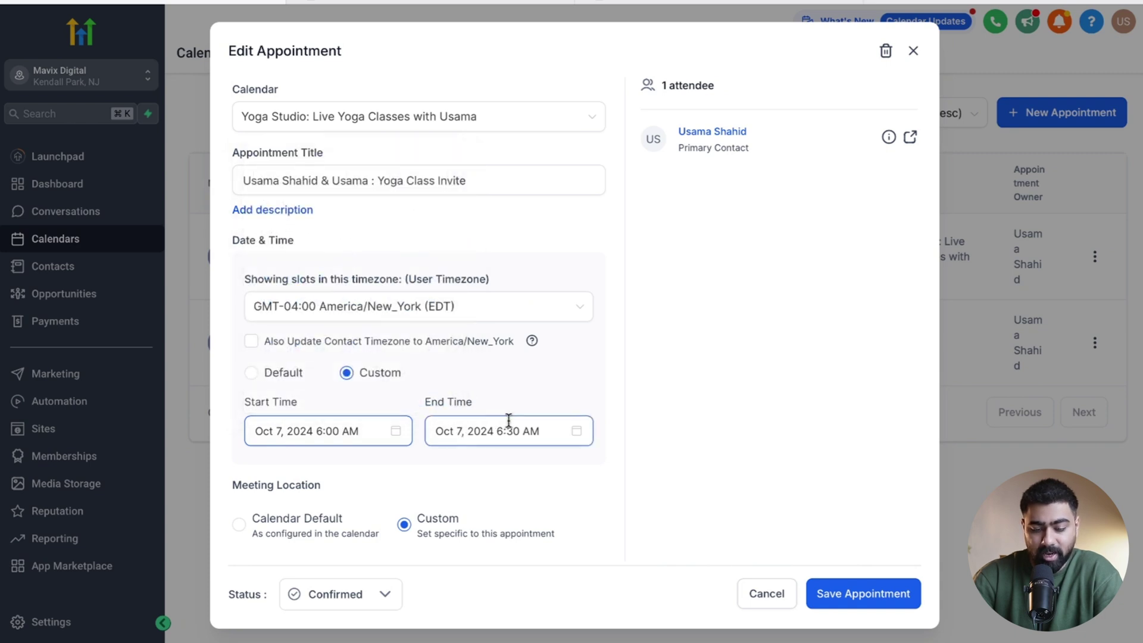
{"action": "left_click", "coordinate": [858, 601]}
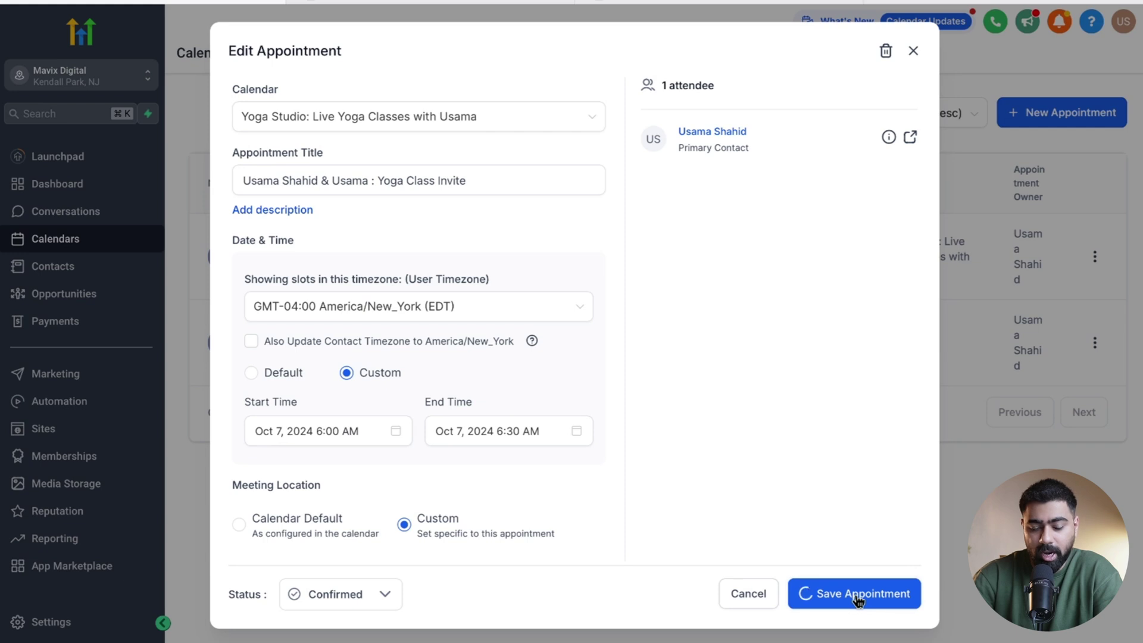